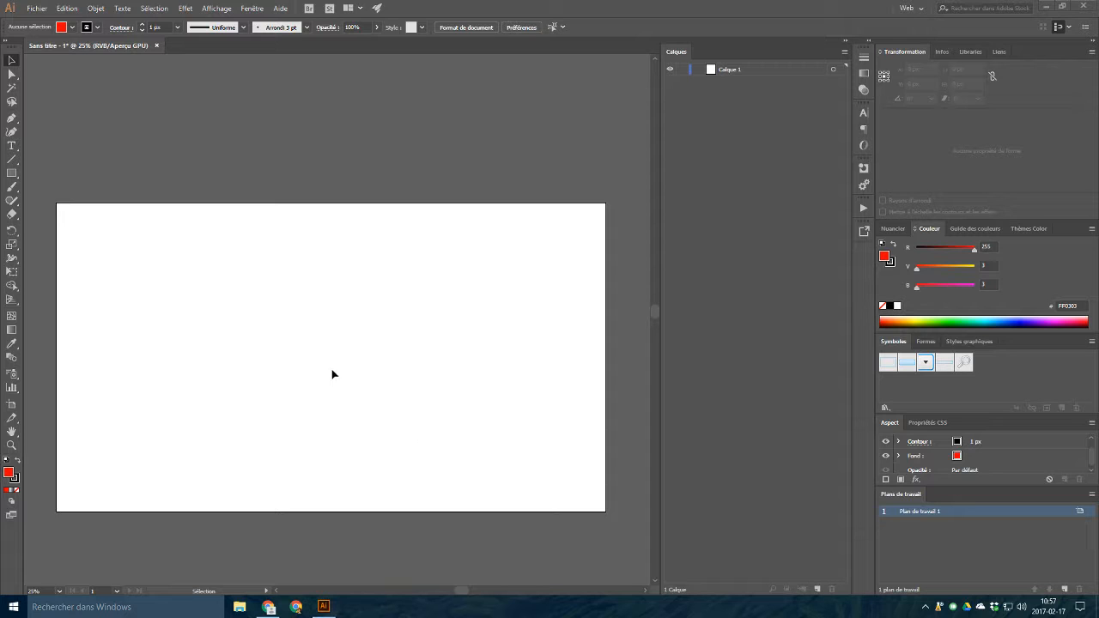
# - Show the document grid, and check the artboard's width and height in its options without changing them
pyautogui.click(215, 8)
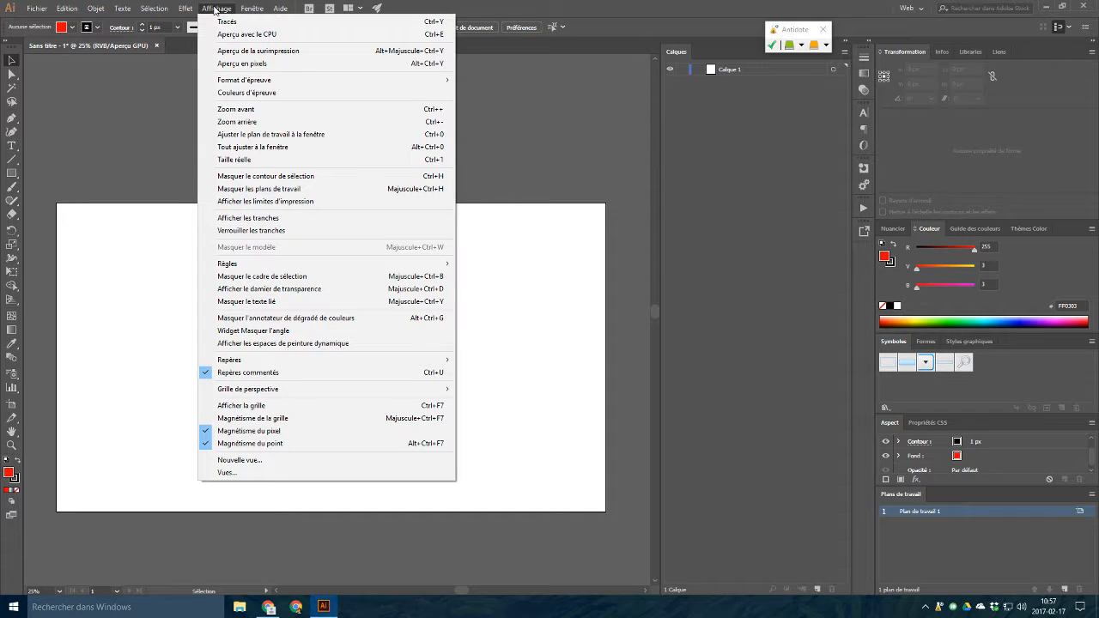
pyautogui.click(324, 408)
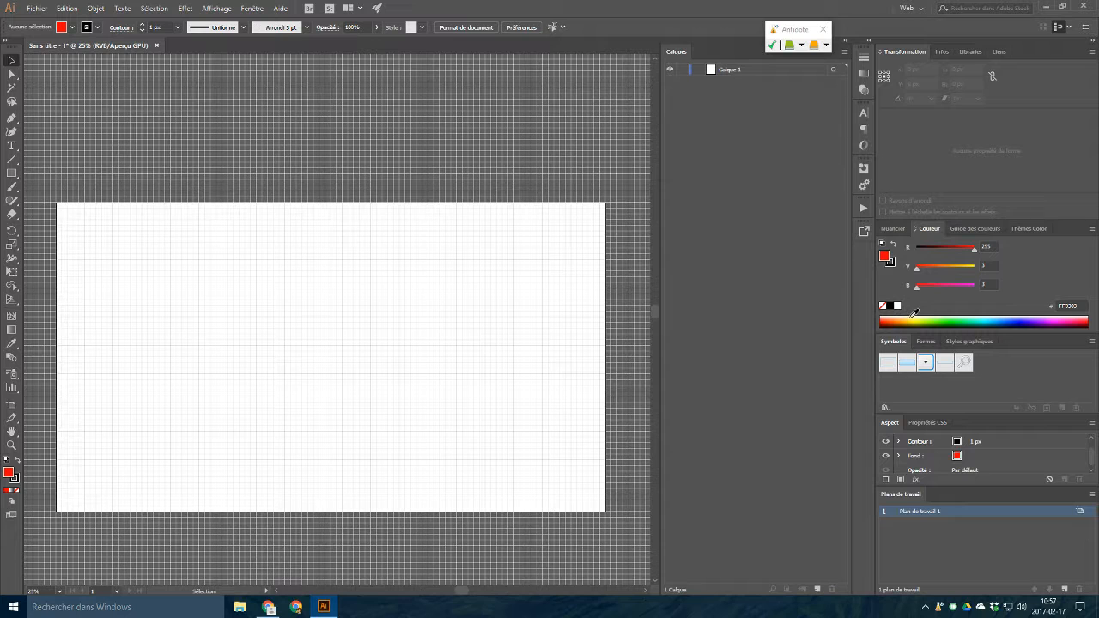
pyautogui.click(1080, 510)
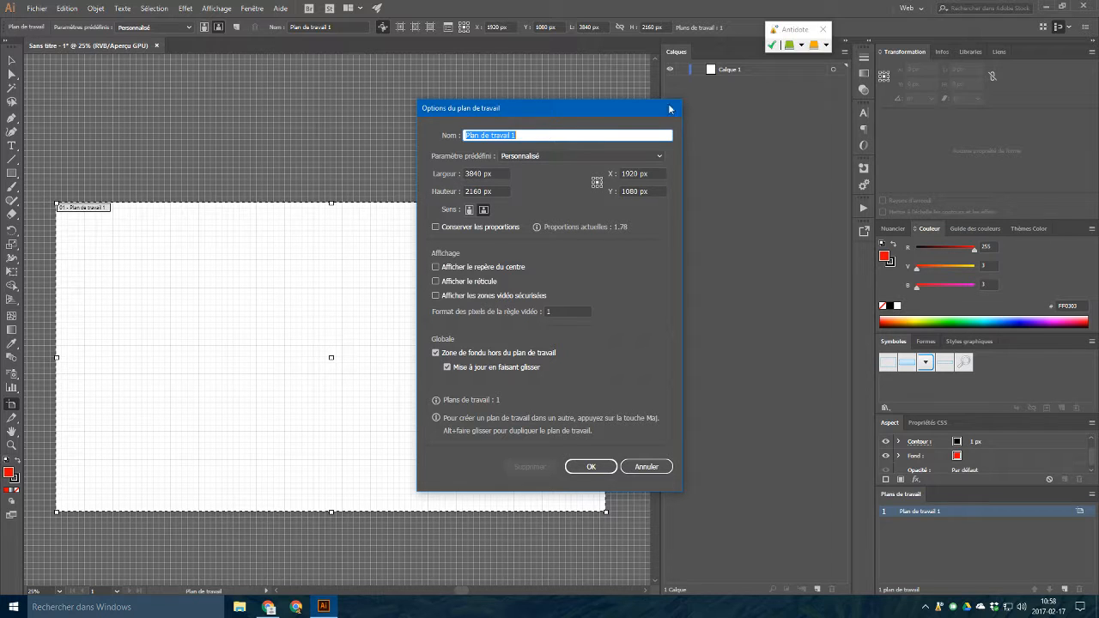
pyautogui.click(663, 469)
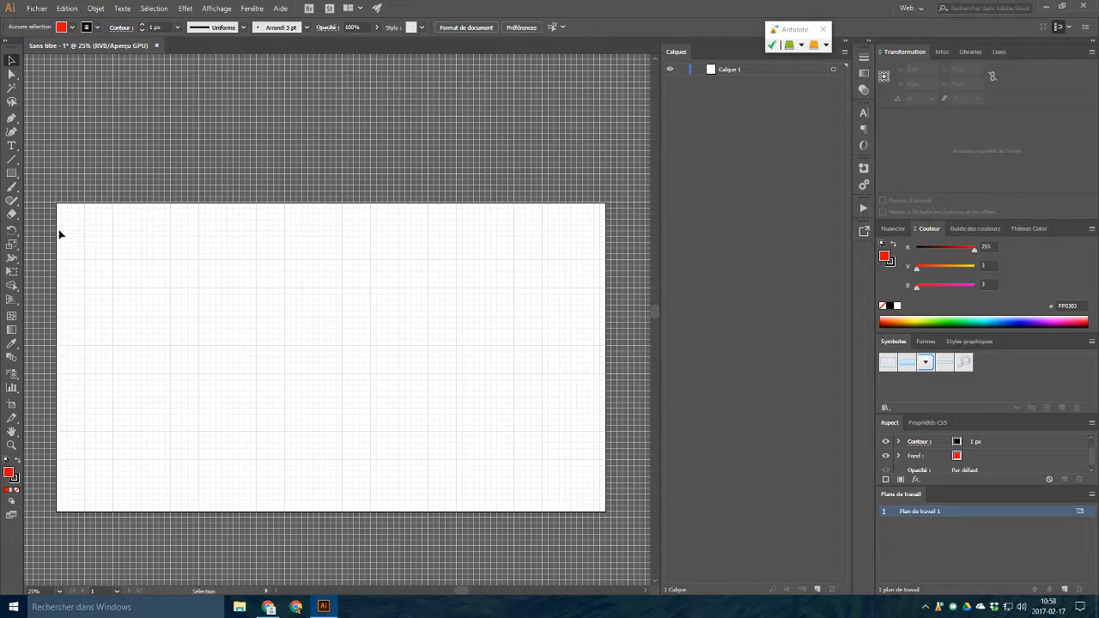
# - Open the guides and grid preferences at the gridline spacing value
pyautogui.click(67, 9)
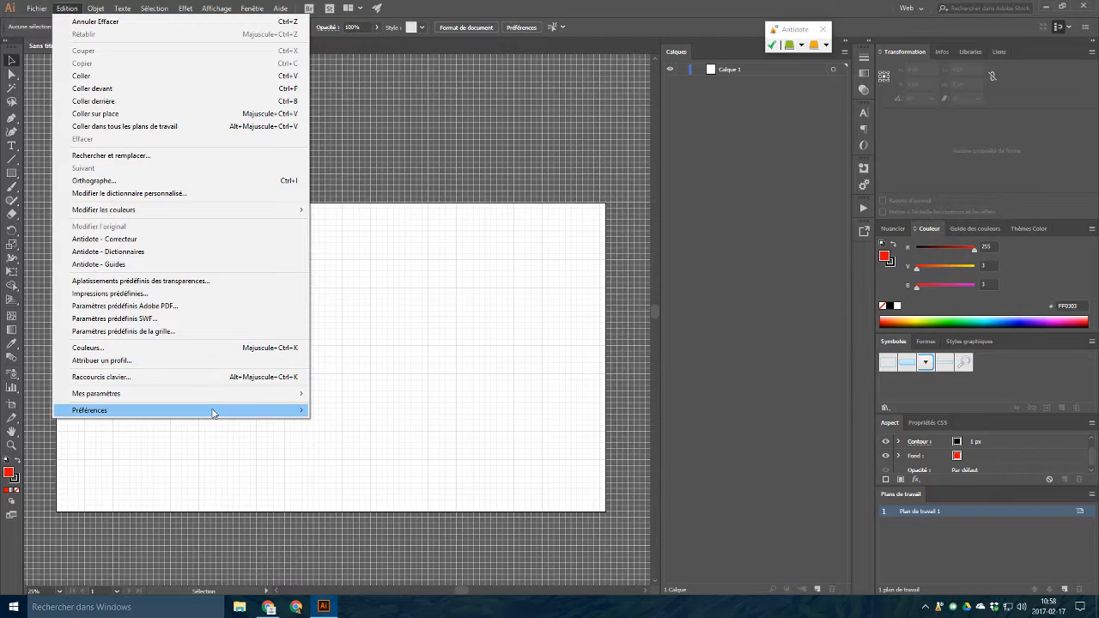
pyautogui.moveTo(214, 409)
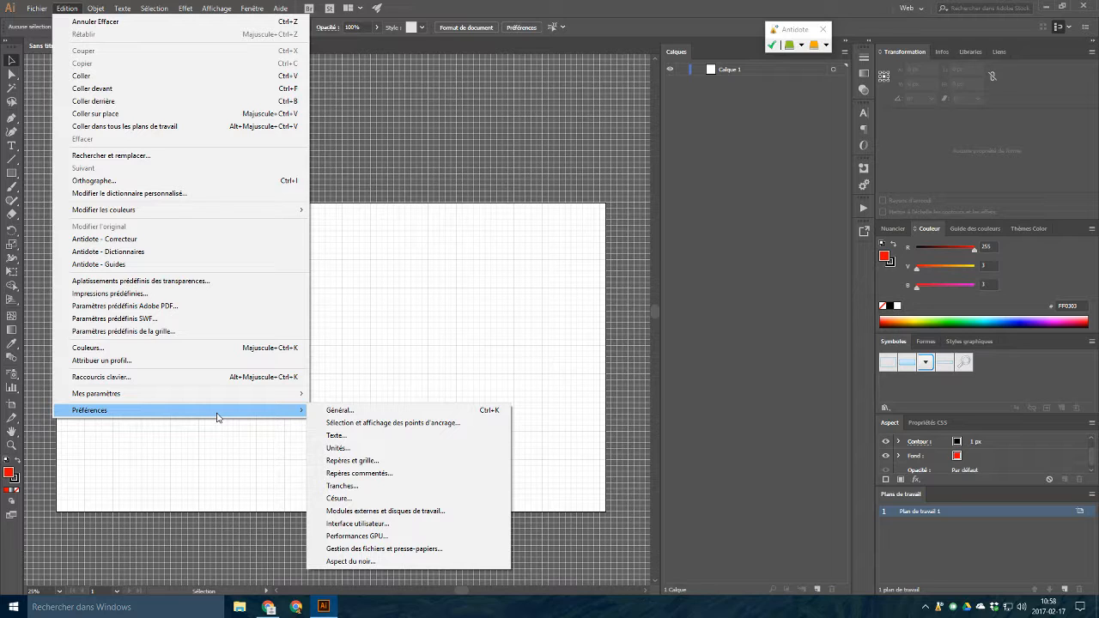
pyautogui.click(417, 461)
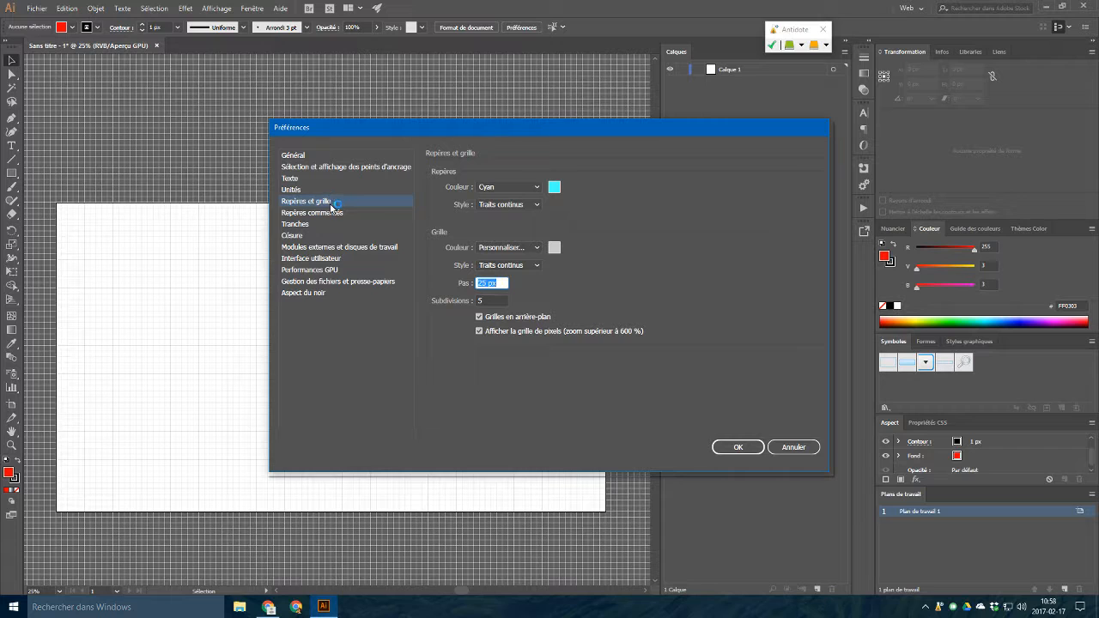
pyautogui.click(501, 283)
# - Switch to the Windows Calculator and divide the artboard width of 3840 by 25
pyautogui.click(98, 607)
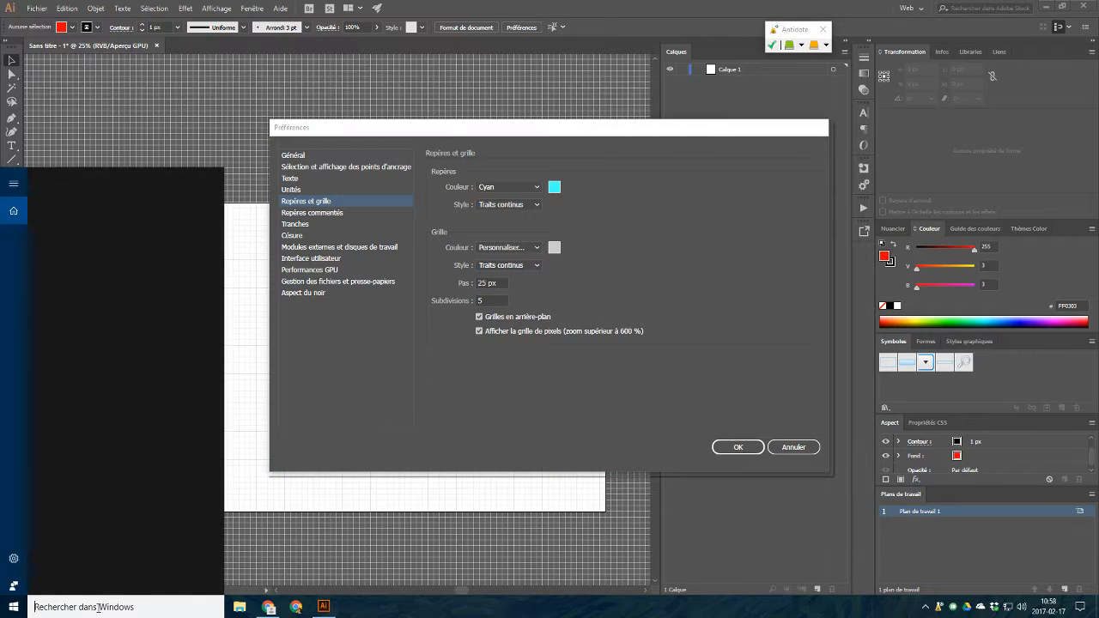
pyautogui.write('calc')
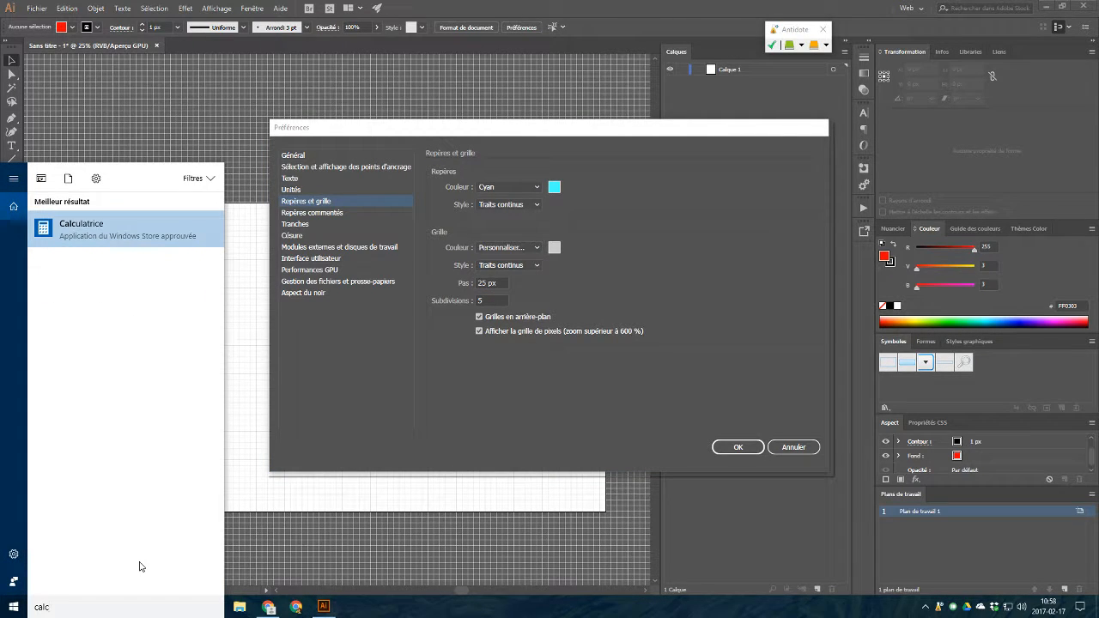
pyautogui.press('Return')
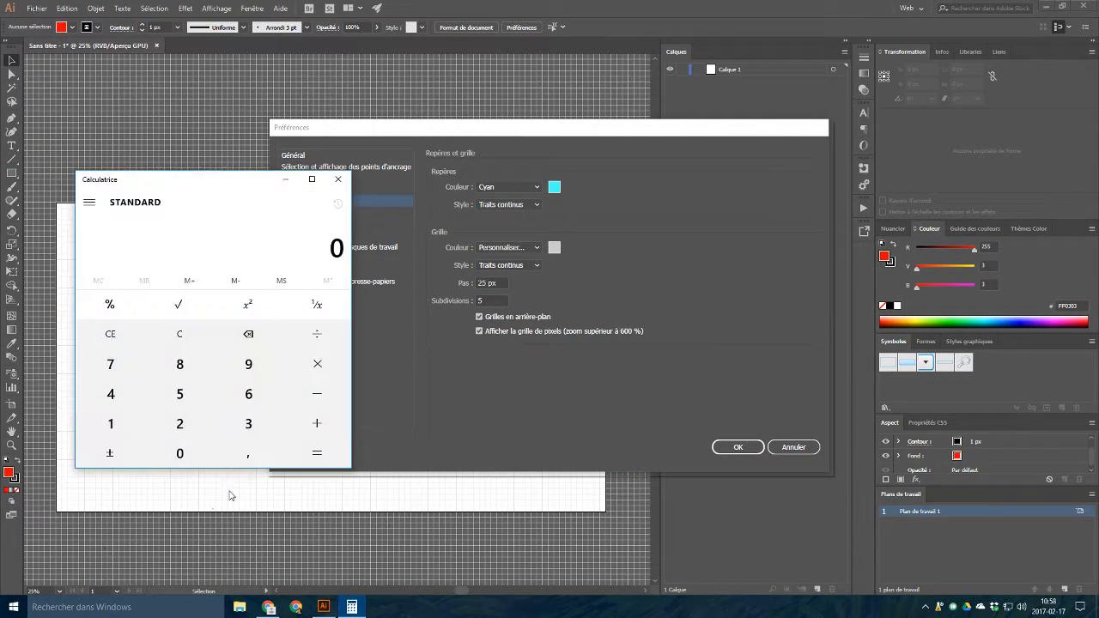
pyautogui.click(247, 426)
pyautogui.click(196, 366)
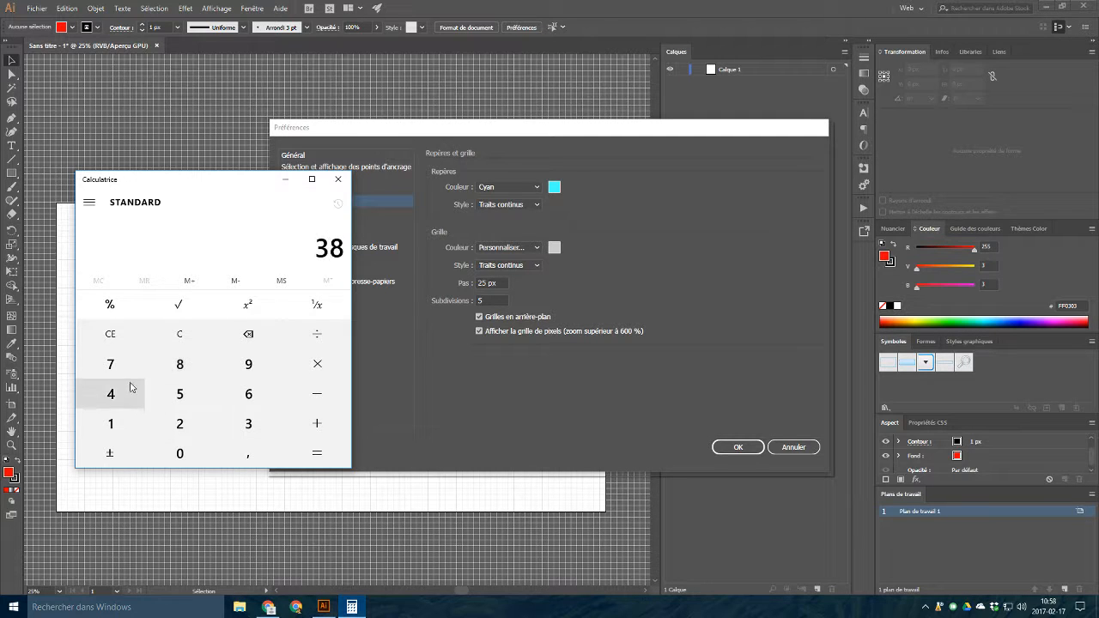
pyautogui.click(131, 393)
pyautogui.click(186, 454)
pyautogui.click(316, 334)
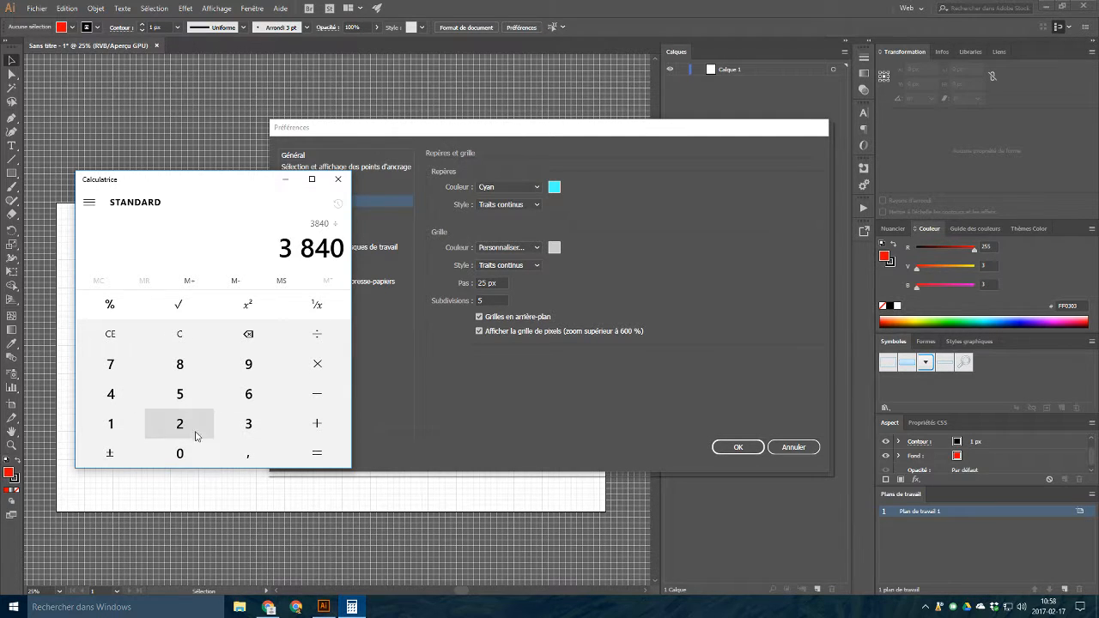
pyautogui.click(179, 423)
pyautogui.click(179, 393)
pyautogui.click(311, 455)
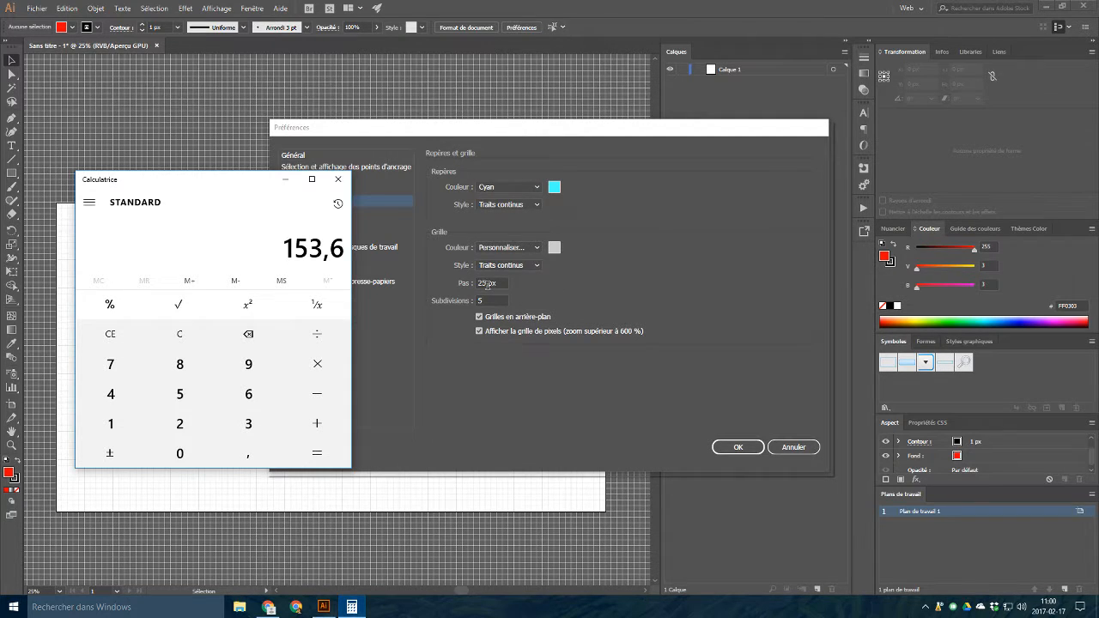
# - Back in Illustrator's preferences, set the gridline spacing to 64 px and the number of subdivisions to 8
pyautogui.moveTo(487, 283); pyautogui.dragTo(429, 282)
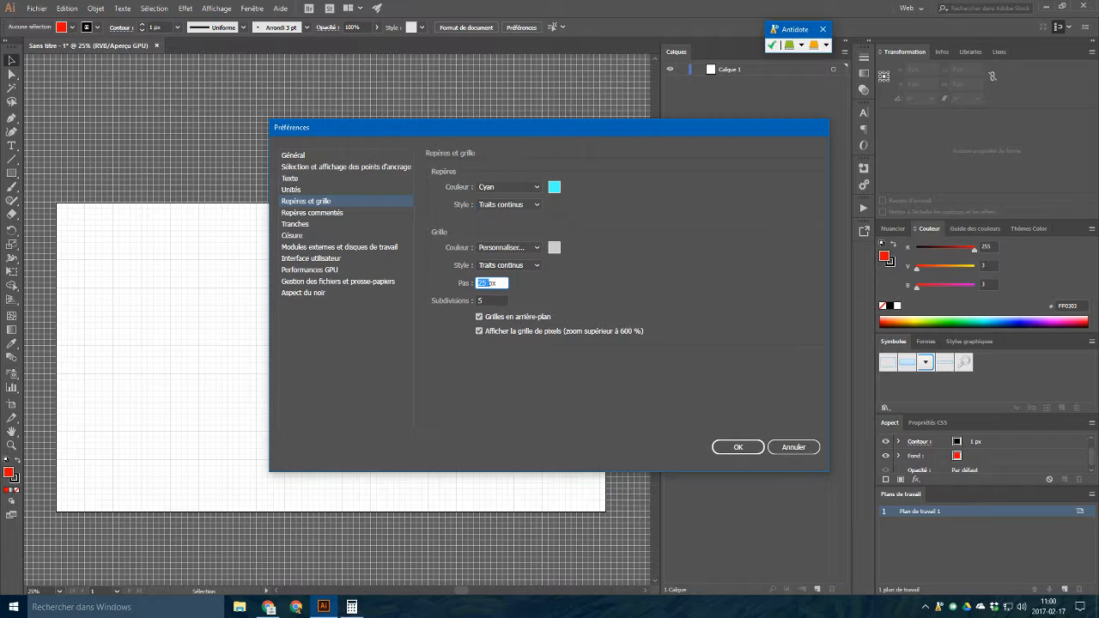
pyautogui.write('64')
pyautogui.doubleClick(495, 302)
pyautogui.write('8')
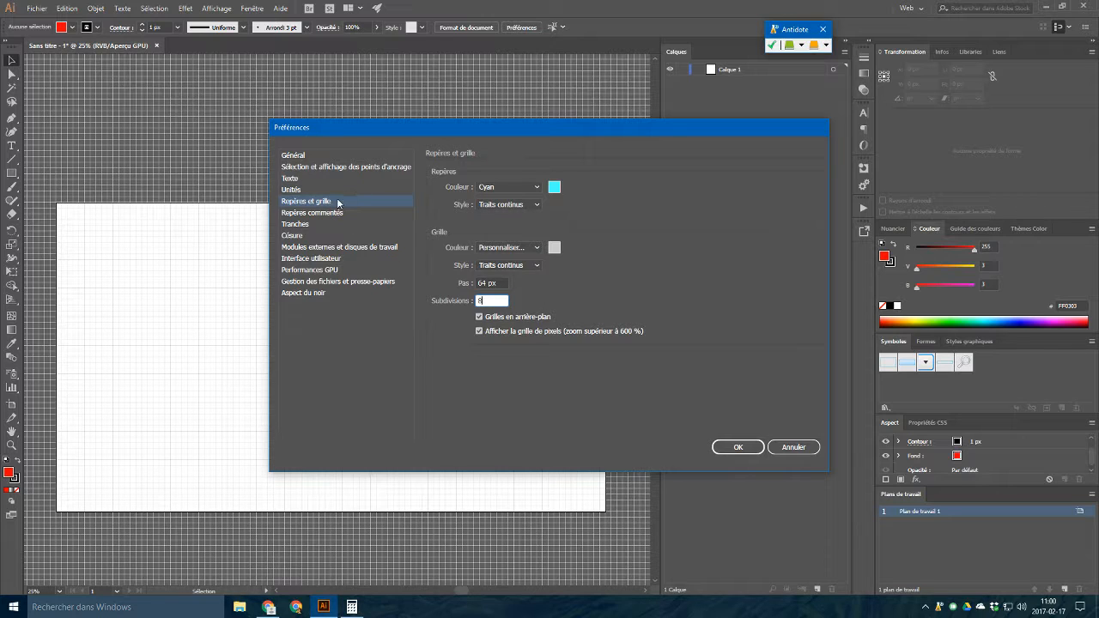
# - Set the keyboard increment in the general preferences to 8 px
pyautogui.click(313, 158)
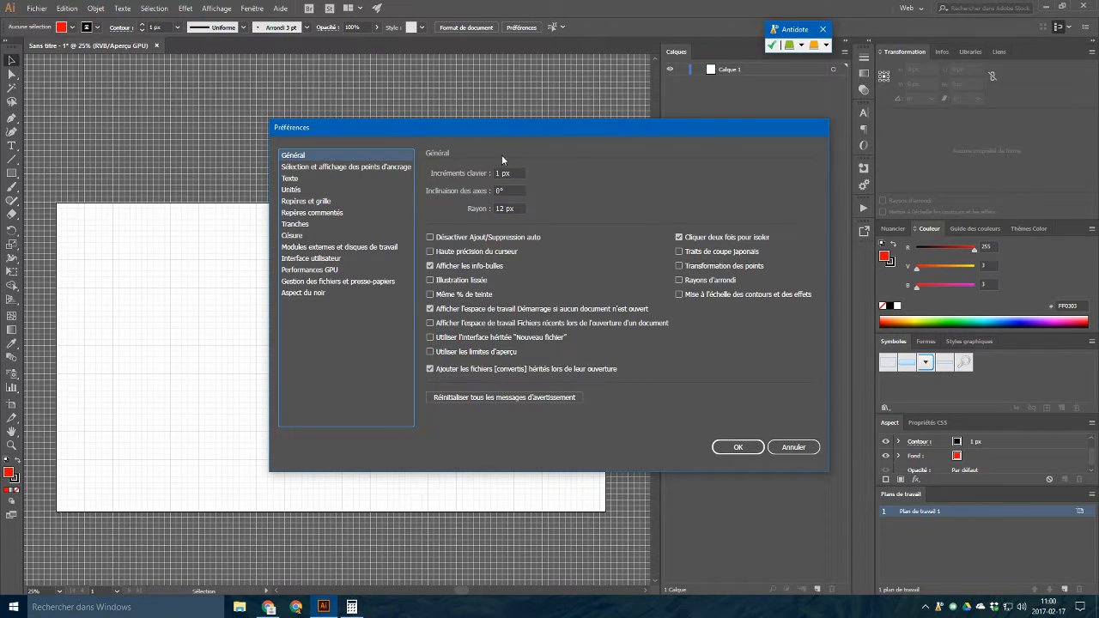
pyautogui.doubleClick(501, 172)
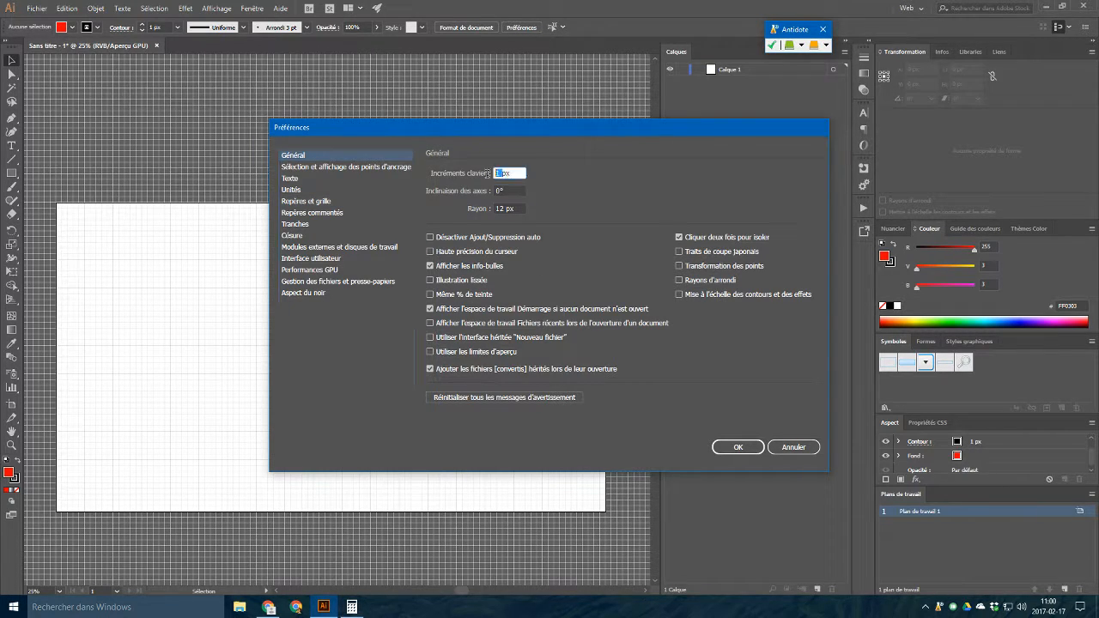
pyautogui.write('8')
# - In the unit preferences, try Points as the stroke unit, set it back to Pixels, and apply all the preferences
pyautogui.click(295, 193)
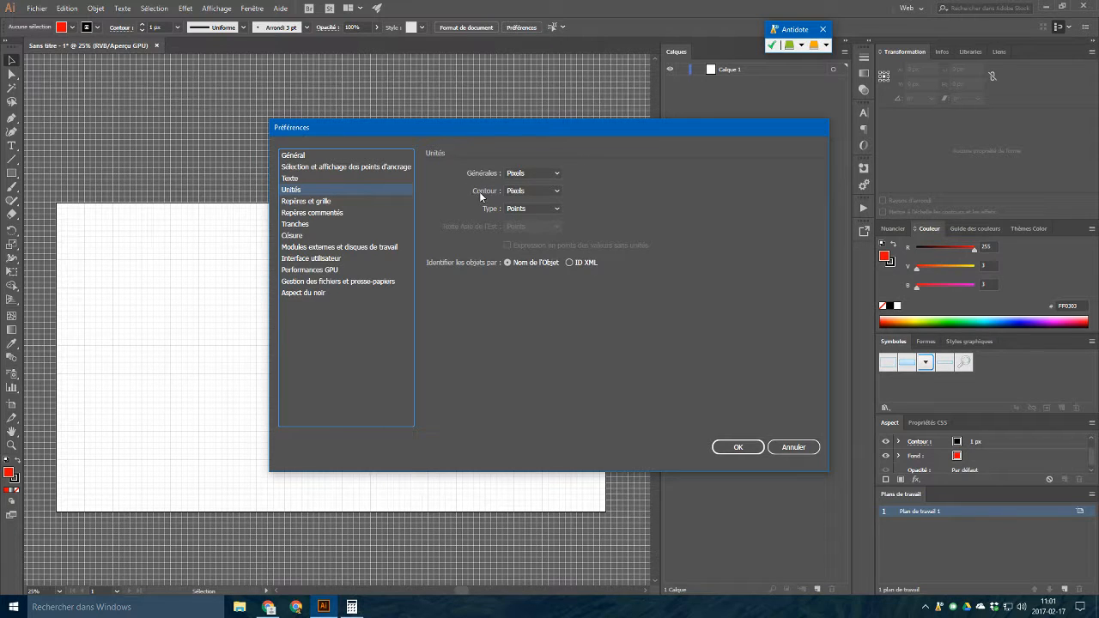
pyautogui.click(532, 190)
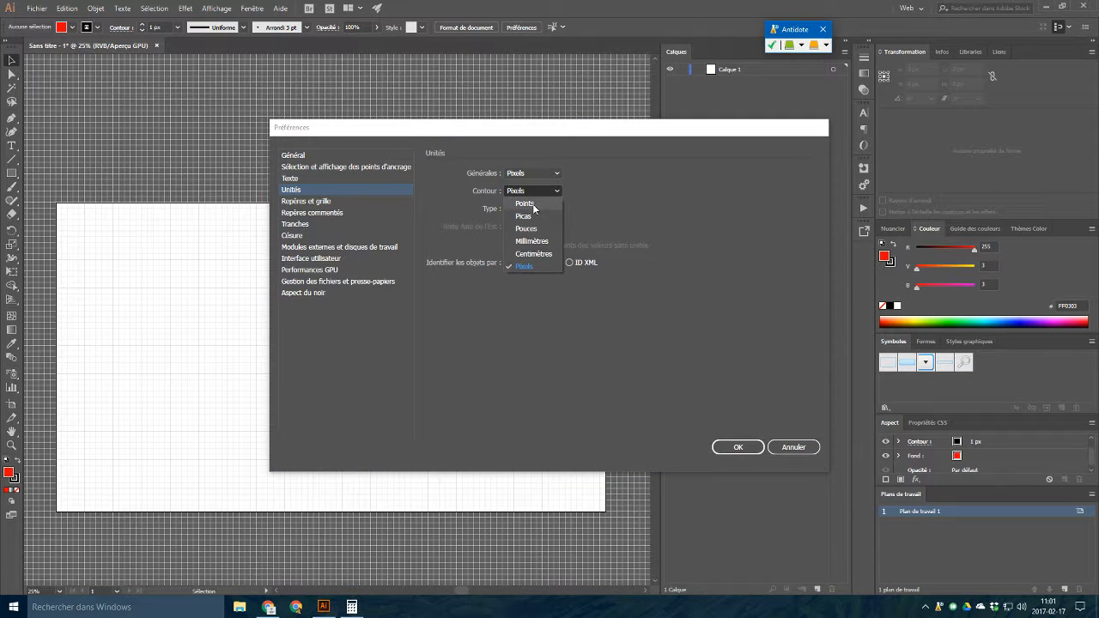
pyautogui.click(530, 204)
pyautogui.click(518, 192)
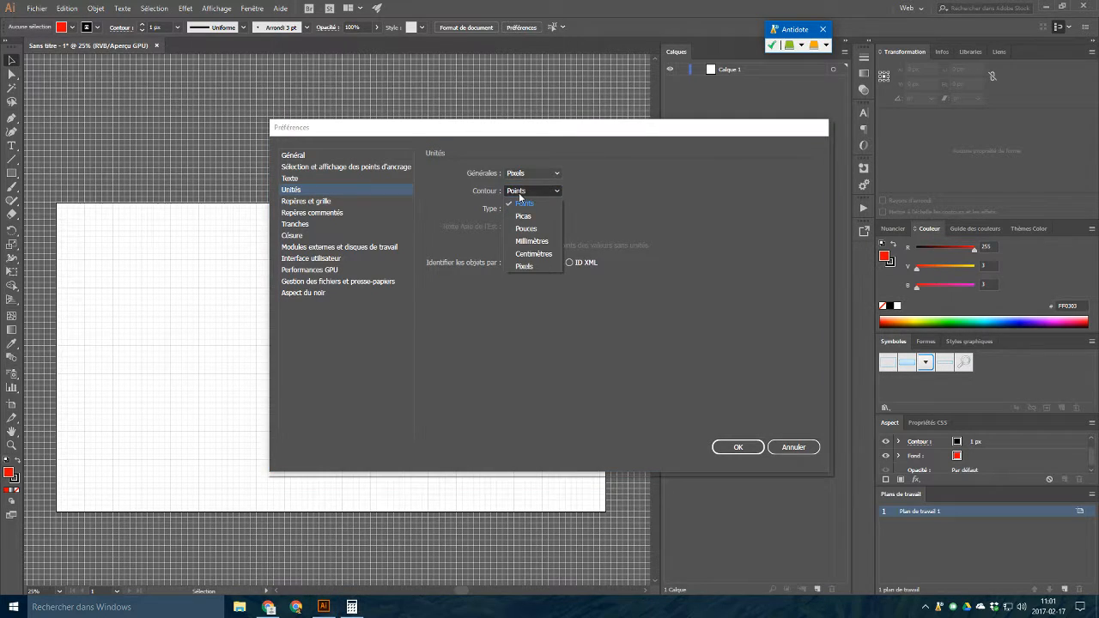
pyautogui.click(538, 266)
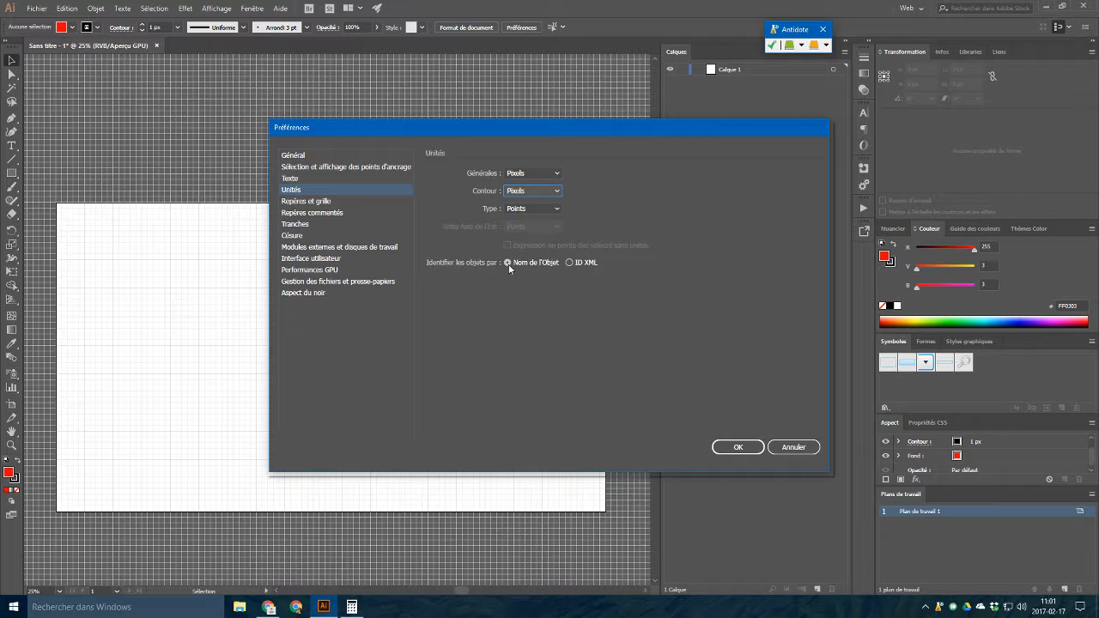
pyautogui.click(736, 447)
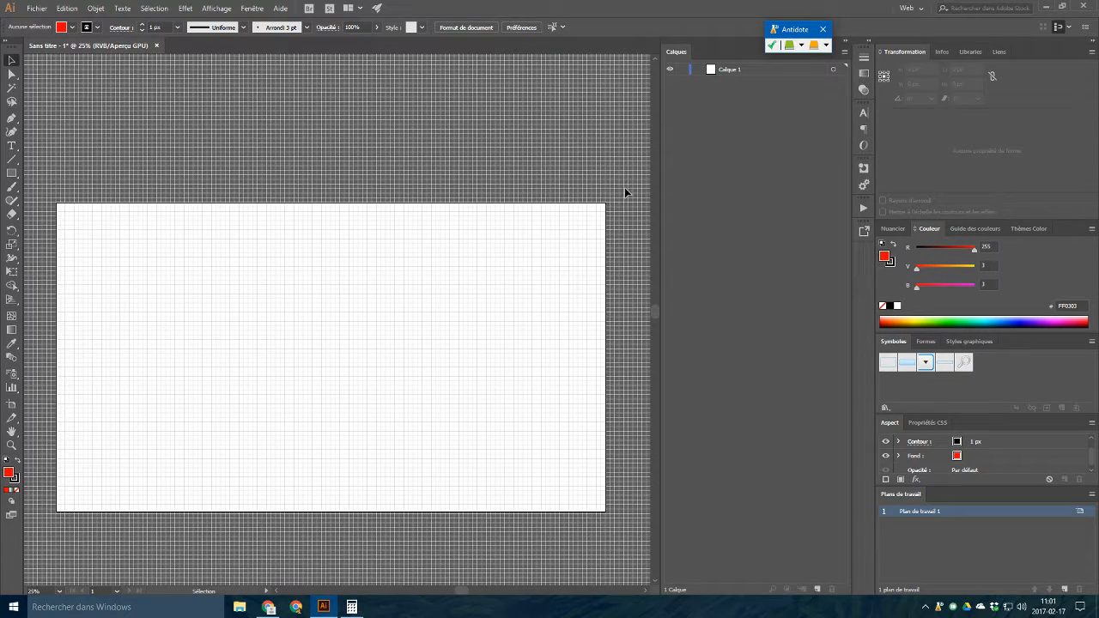
# - Draw a test rectangle about 53 by 55 px near the artboard's upper-left corner without grid snapping, and delete it
pyautogui.moveTo(213, 259); pyautogui.dragTo(337, 267)
pyautogui.scroll(-1, 202, 221)
pyautogui.scroll(2, 201, 227)
pyautogui.scroll(5, 192, 230)
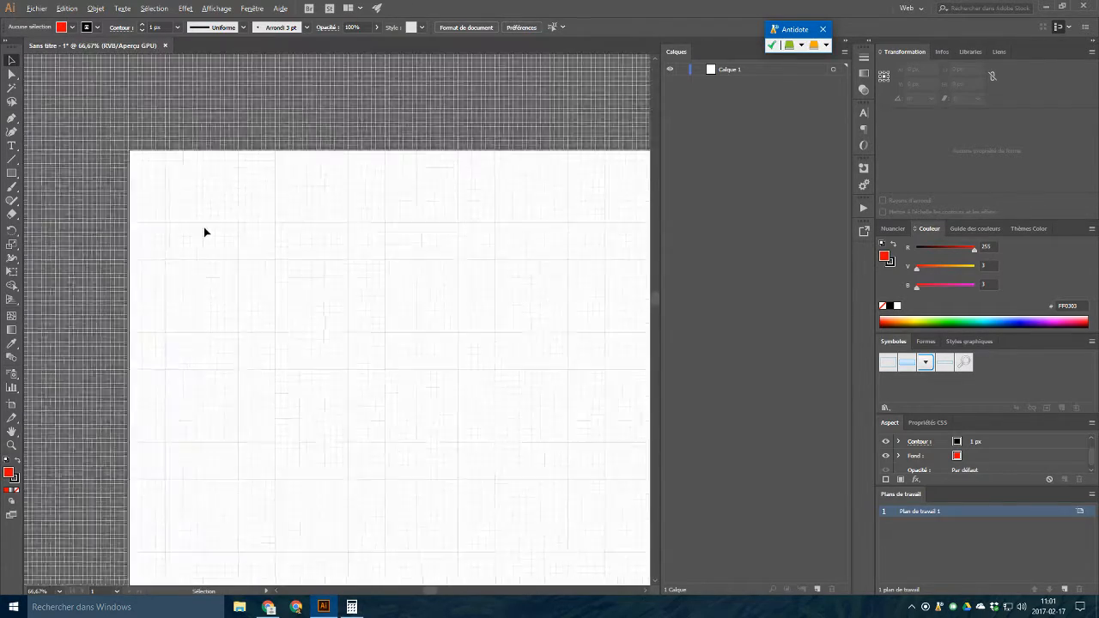
pyautogui.scroll(2, 284, 268)
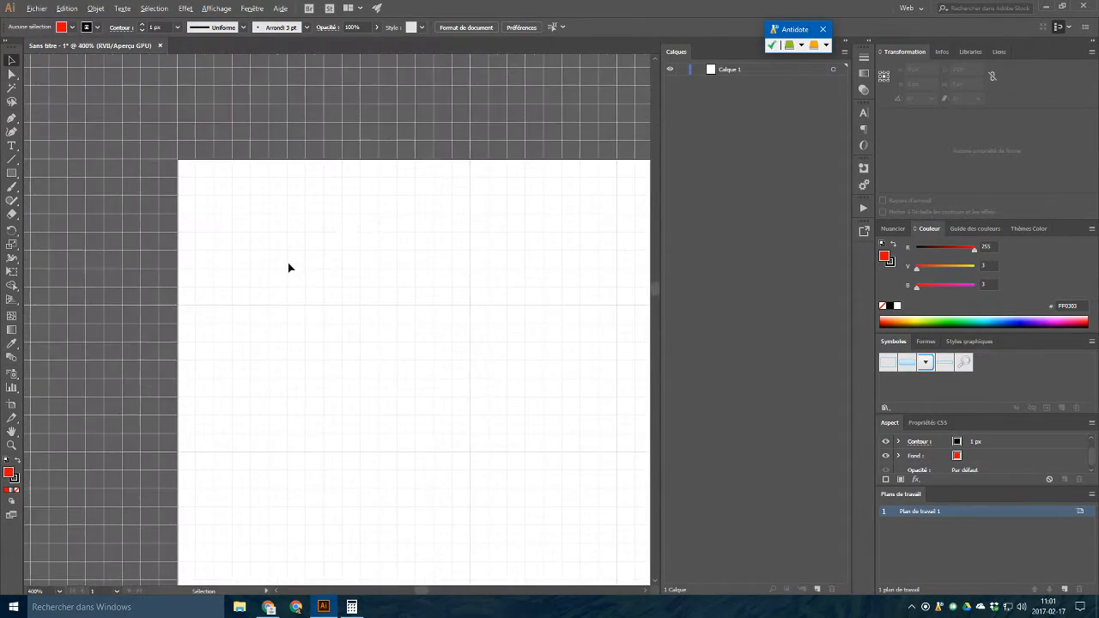
pyautogui.click(12, 172)
pyautogui.moveTo(185, 165); pyautogui.dragTo(307, 290)
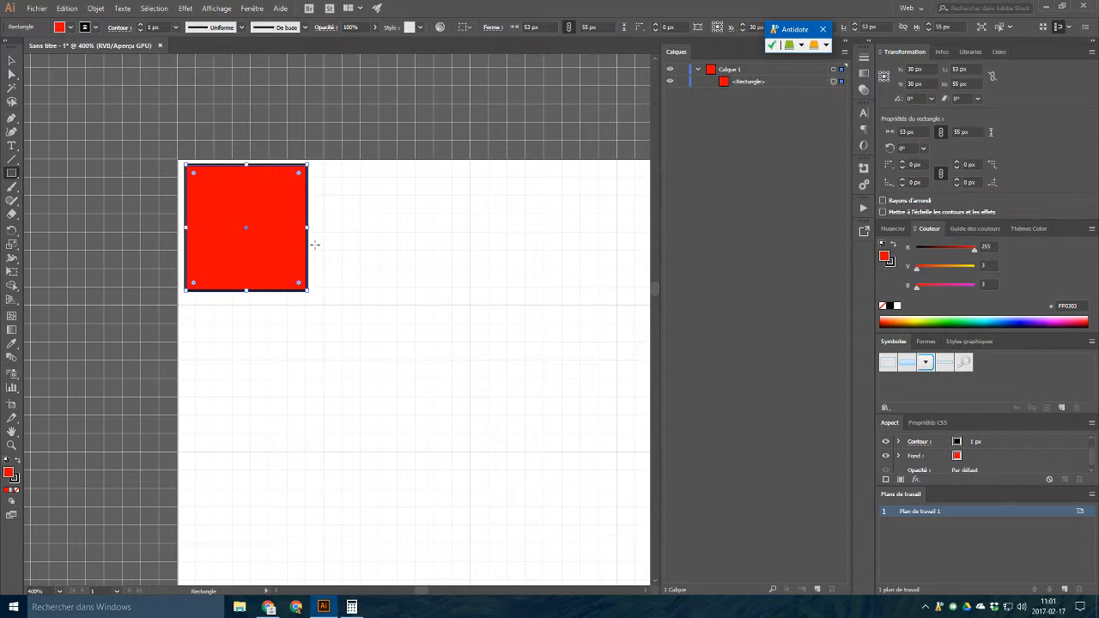
pyautogui.press('Delete')
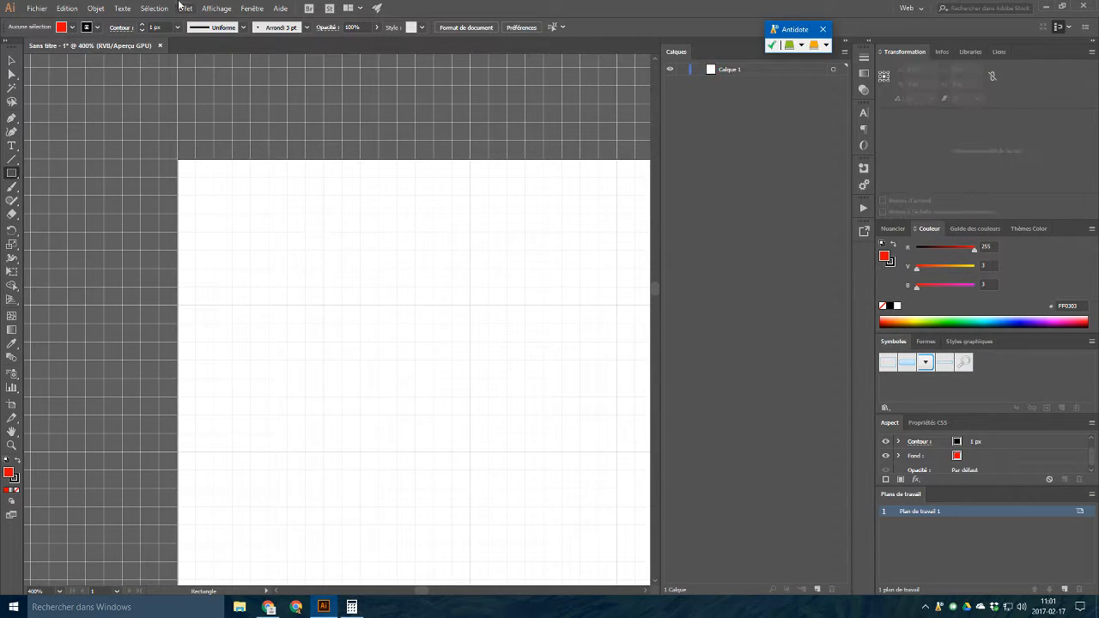
# - Turn on snapping to the grid and draw two adjoining rectangles starting at the artboard's upper-left corner
pyautogui.click(226, 9)
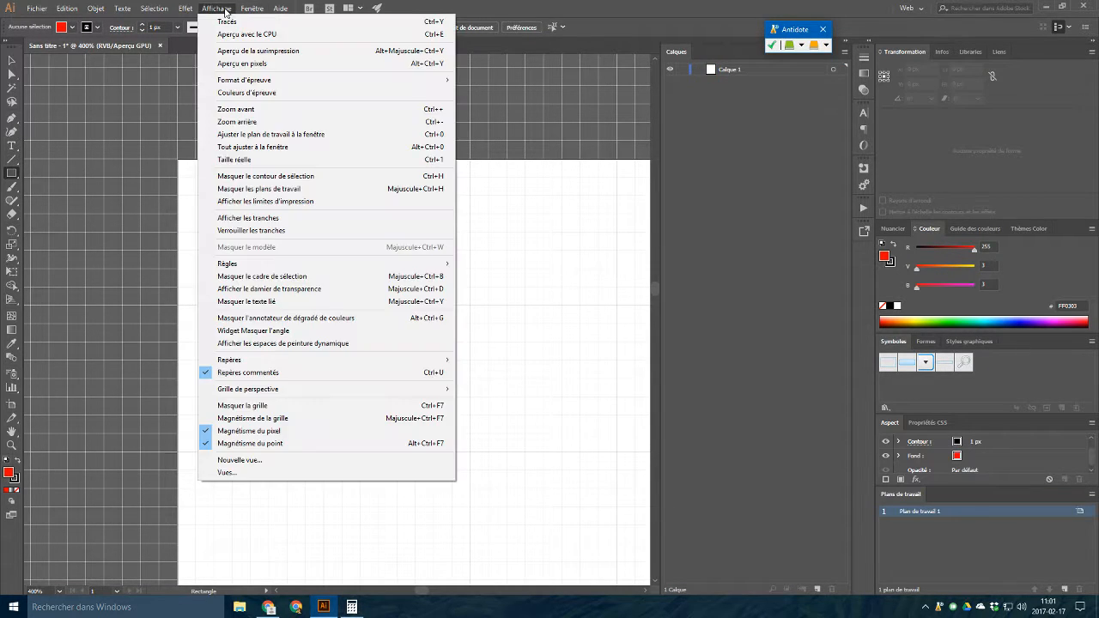
pyautogui.click(333, 421)
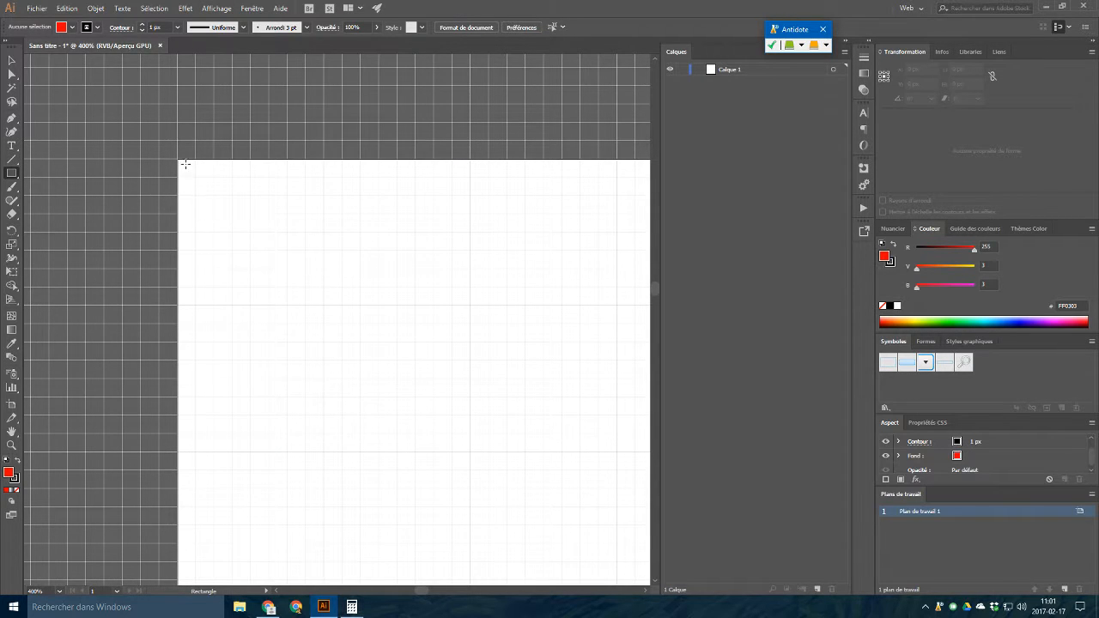
pyautogui.moveTo(179, 161); pyautogui.dragTo(413, 251)
# - Draw four more grid-snapped rectangles around them: two of 24 × 32 px, one of 40 × 32 px and one of 16 × 16 px
pyautogui.moveTo(380, 178); pyautogui.dragTo(434, 249)
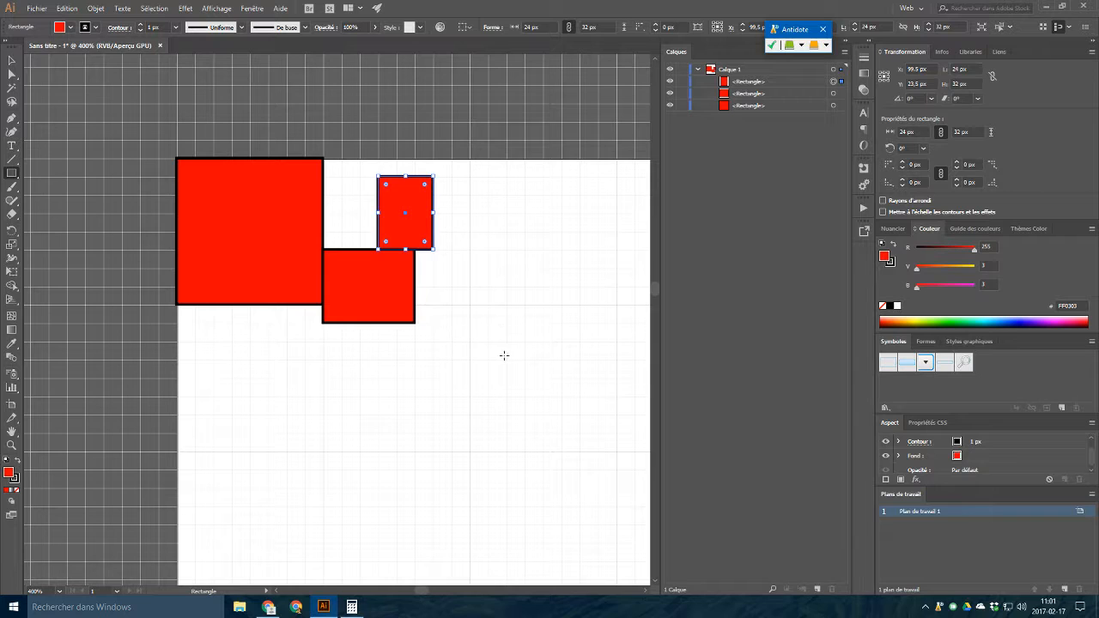
pyautogui.moveTo(506, 358); pyautogui.dragTo(415, 286)
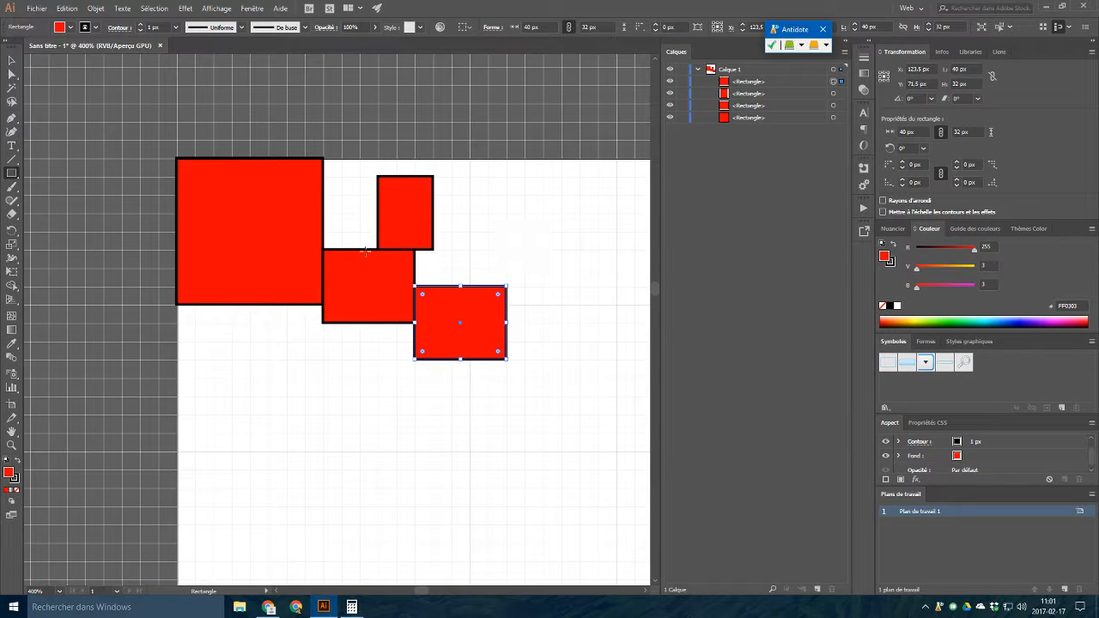
pyautogui.moveTo(270, 448); pyautogui.dragTo(324, 377)
pyautogui.moveTo(268, 324); pyautogui.dragTo(317, 342)
# - Nudge the 16 px square around the grid in all directions, leaving it at X 63.5 px, Y 88.5 px
pyautogui.click(12, 60)
pyautogui.hotkey('shift', 'Down')
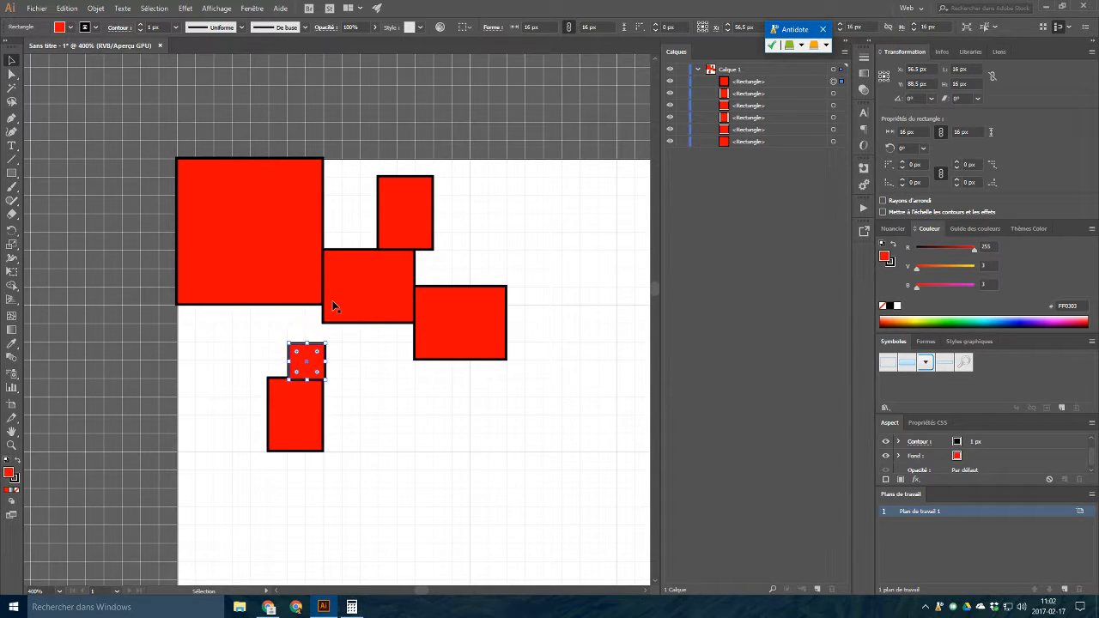
pyautogui.hotkey('shift', 'Right')
pyautogui.hotkey('shift', 'Right')
pyautogui.hotkey('shift', 'Down')
pyautogui.hotkey('shift', 'Right')
pyautogui.hotkey('shift', 'Up')
pyautogui.hotkey('shift', 'Up')
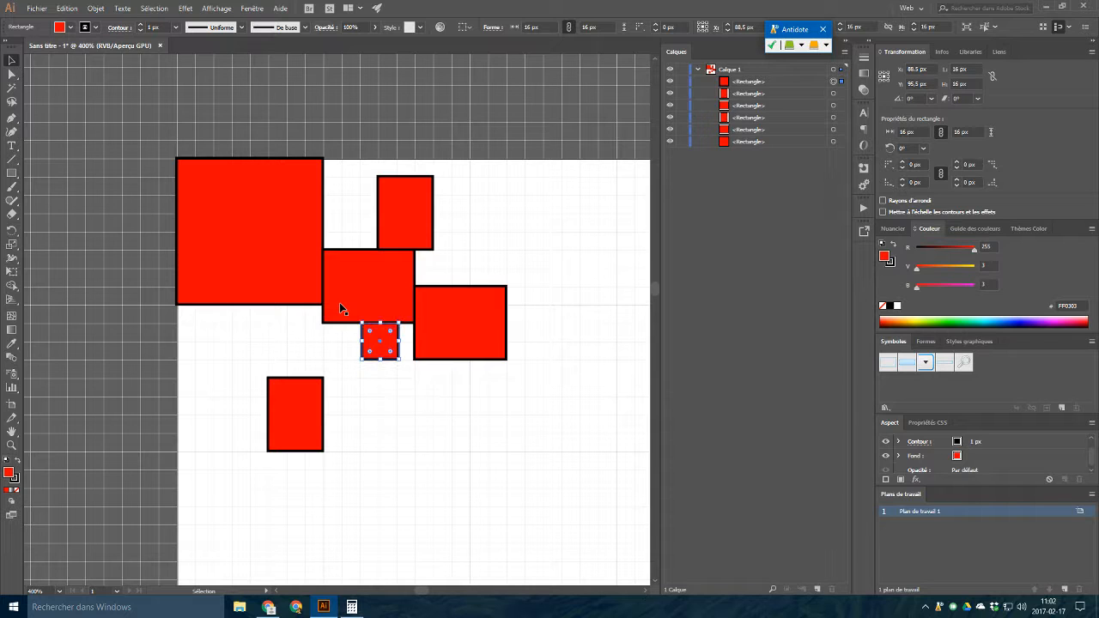
pyautogui.hotkey('shift', 'Left')
pyautogui.hotkey('shift', 'Down')
pyautogui.hotkey('shift', 'Left')
pyautogui.hotkey('shift', 'Left')
pyautogui.hotkey('shift', 'Left')
pyautogui.hotkey('shift', 'Right')
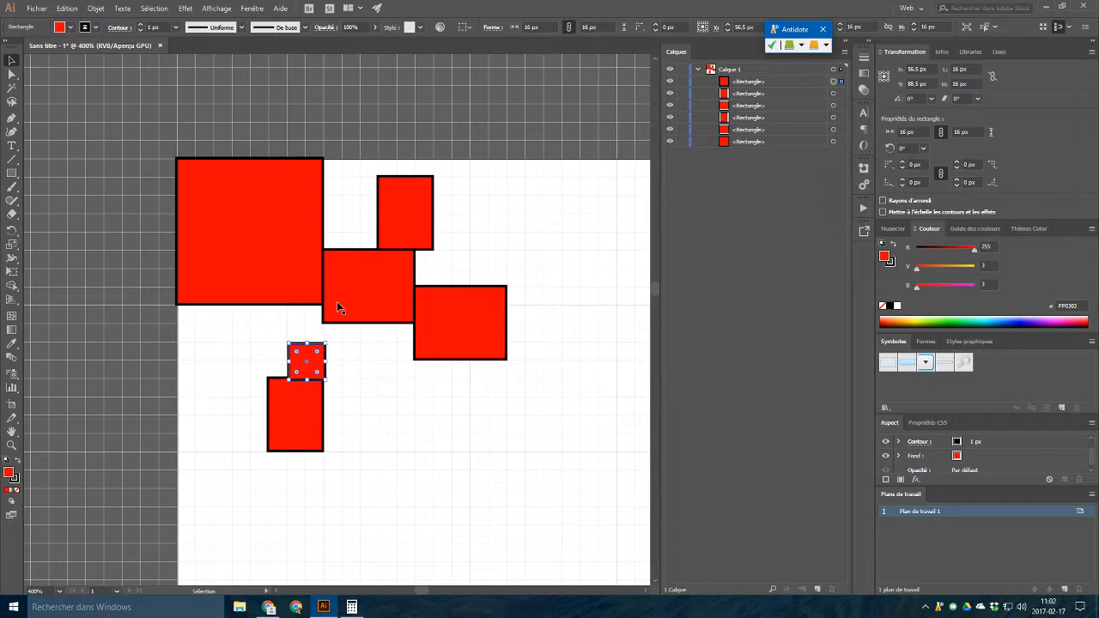
pyautogui.hotkey('shift', 'Right')
pyautogui.hotkey('shift', 'Left')
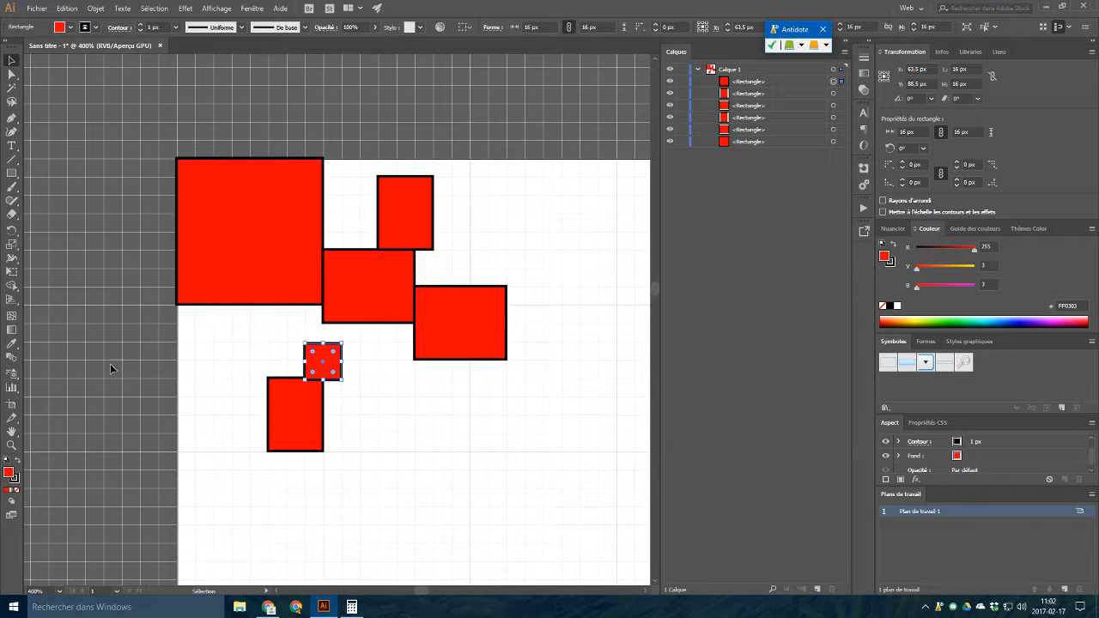
# - Align the stroke of the 40 × 32 px rectangle beside the 64 px square to the inside of its path
pyautogui.click(12, 445)
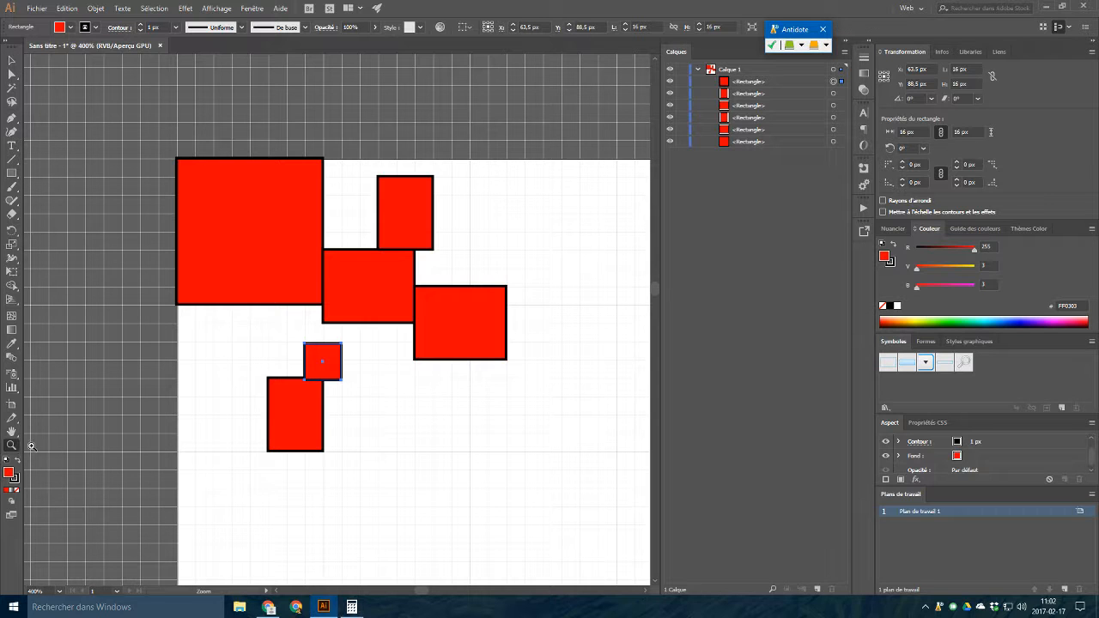
pyautogui.moveTo(297, 371); pyautogui.dragTo(444, 439)
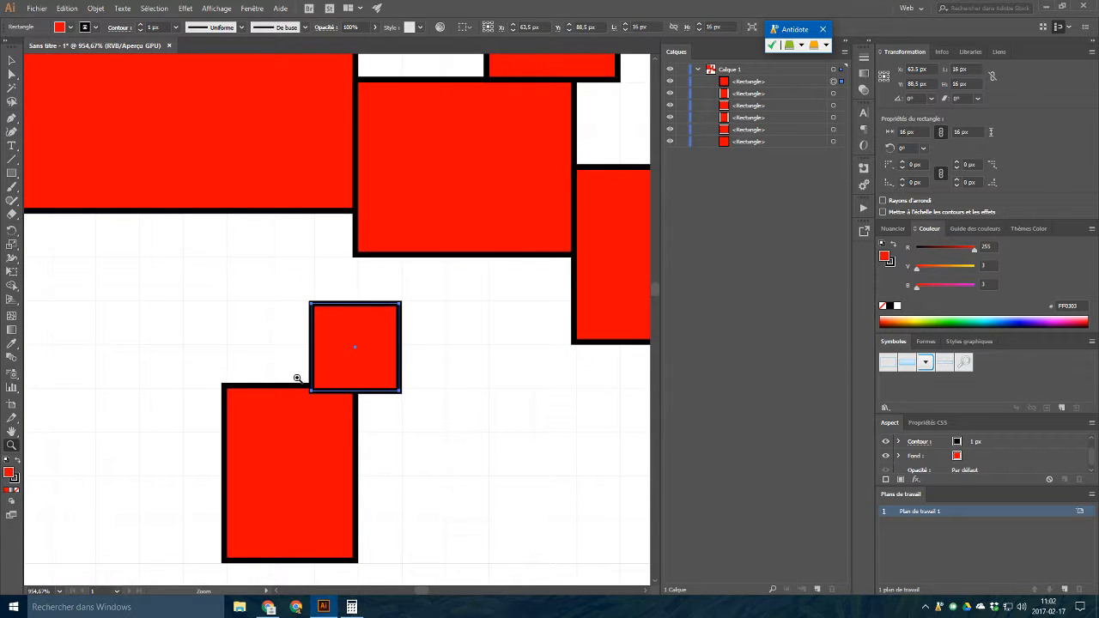
pyautogui.moveTo(297, 378); pyautogui.dragTo(363, 434)
pyautogui.moveTo(301, 240); pyautogui.dragTo(383, 304)
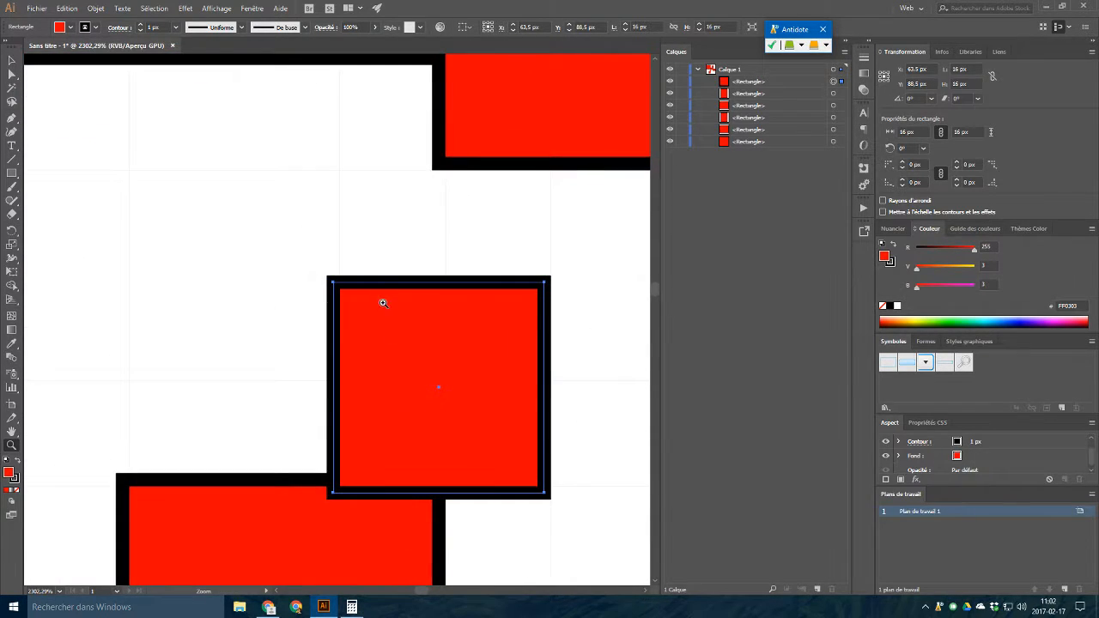
pyautogui.moveTo(480, 197); pyautogui.dragTo(408, 299)
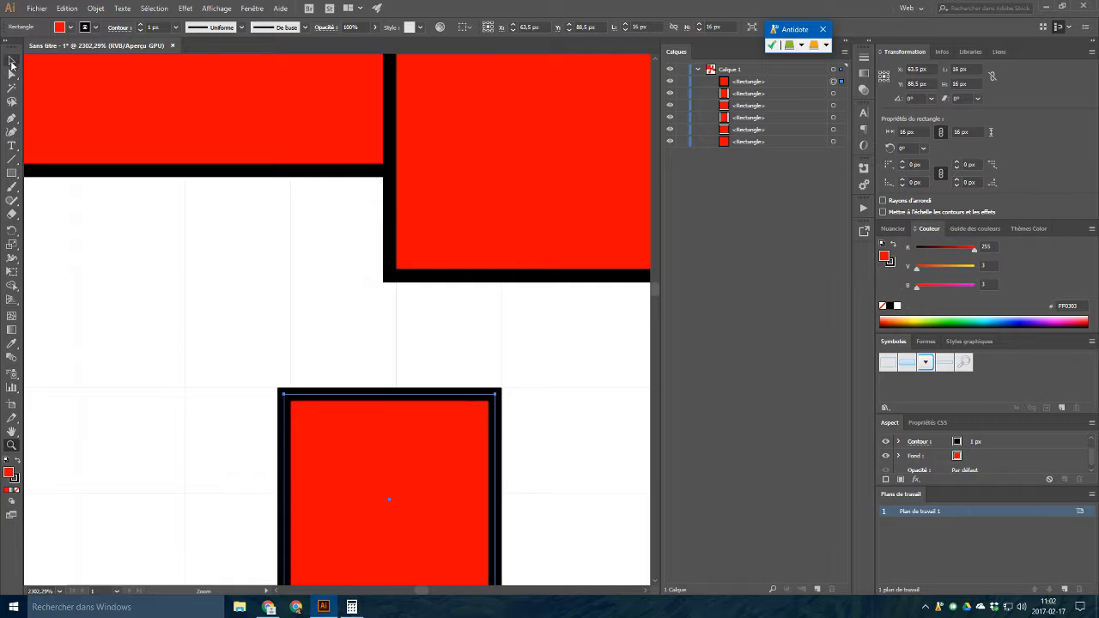
pyautogui.click(12, 62)
pyautogui.click(425, 273)
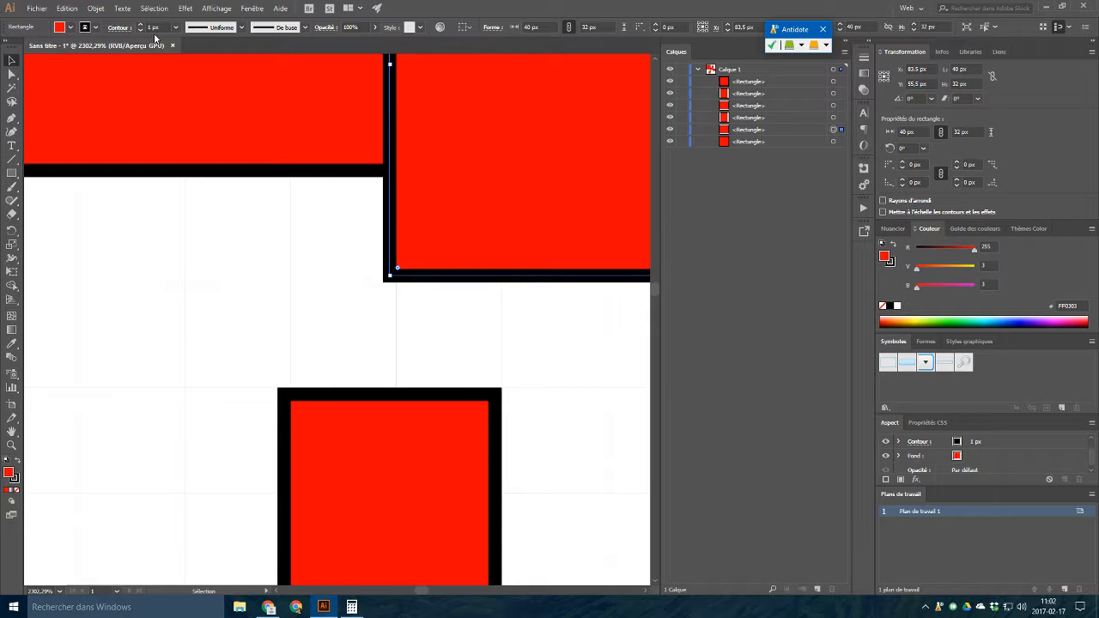
pyautogui.click(119, 30)
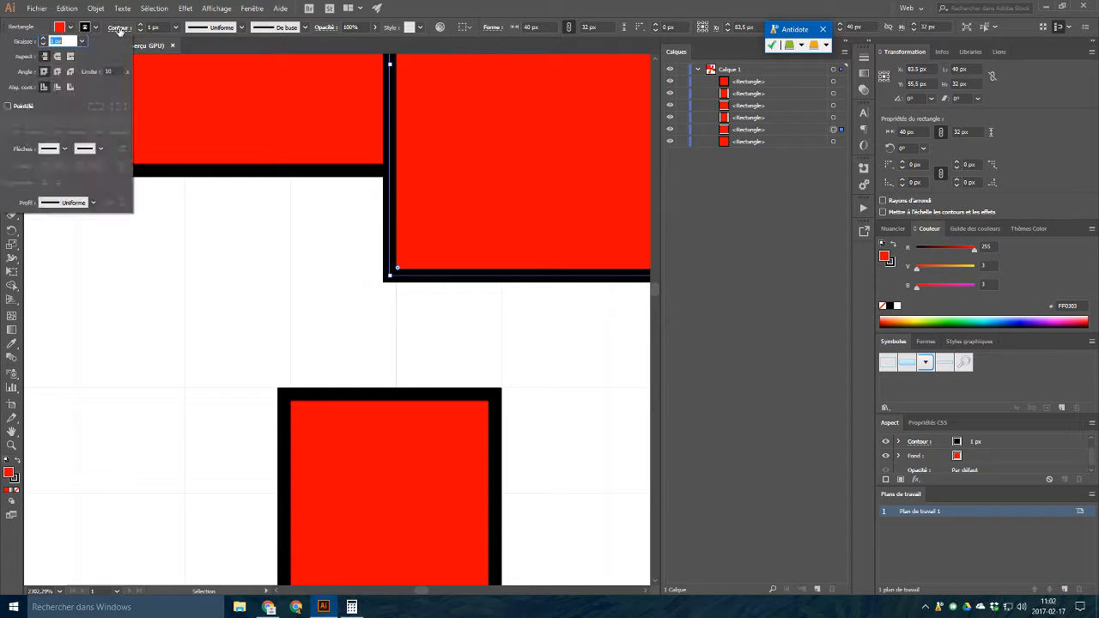
pyautogui.click(56, 87)
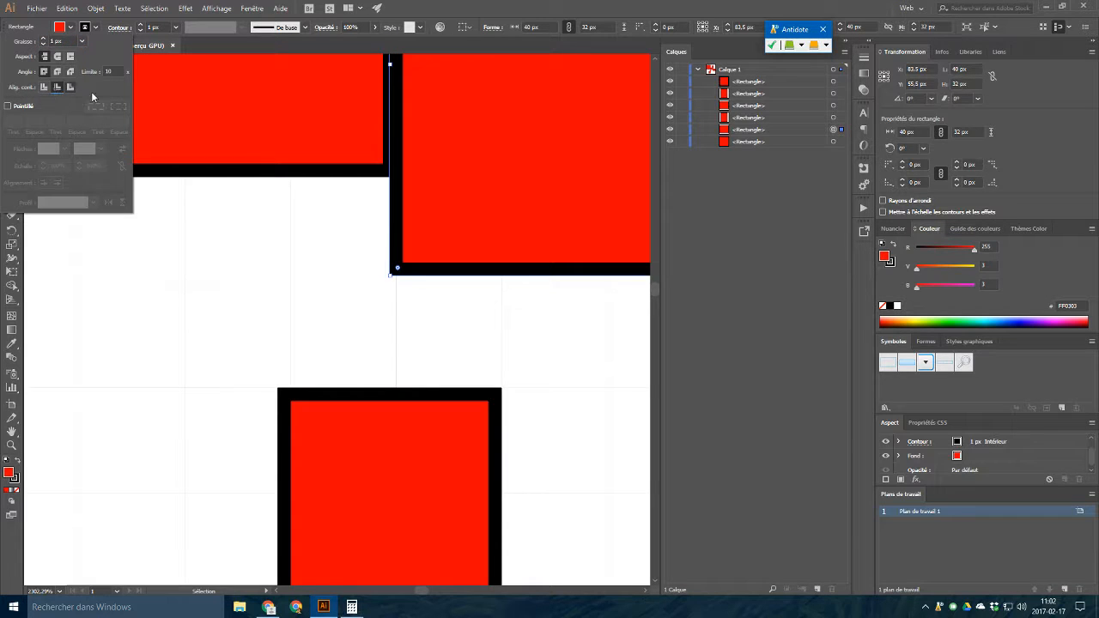
pyautogui.click(333, 239)
# - Select all the rectangles on the artboard and align their strokes to the inside
pyautogui.scroll(-4, 449, 342)
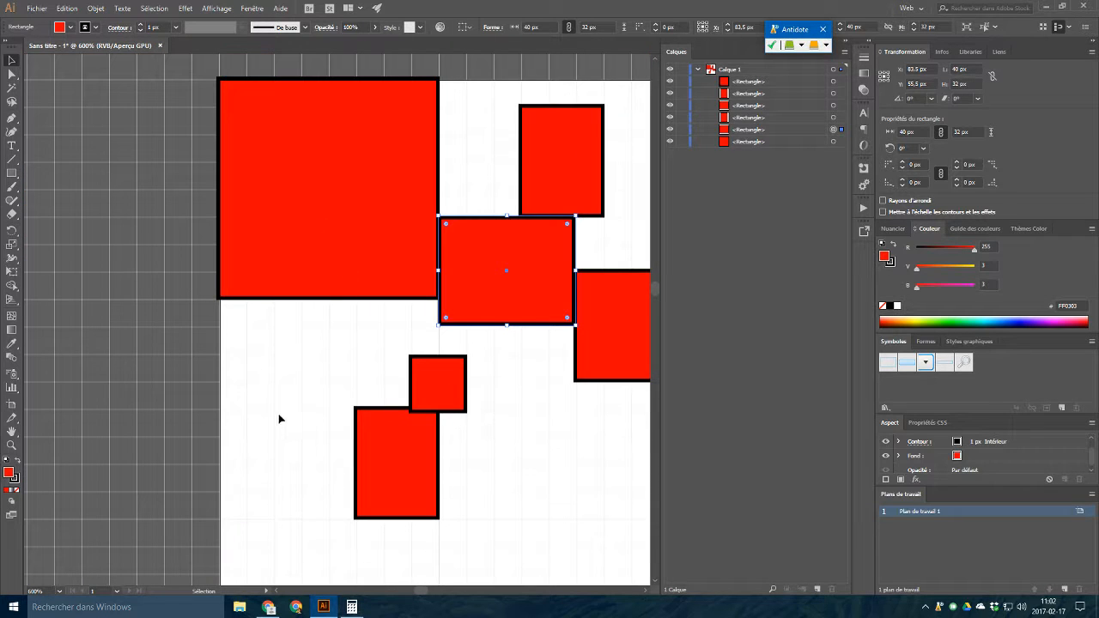
pyautogui.moveTo(277, 495)
pyautogui.mouseDown()
pyautogui.moveTo(541, 423)
pyautogui.moveTo(625, 187)
pyautogui.moveTo(608, 211)
pyautogui.mouseUp()
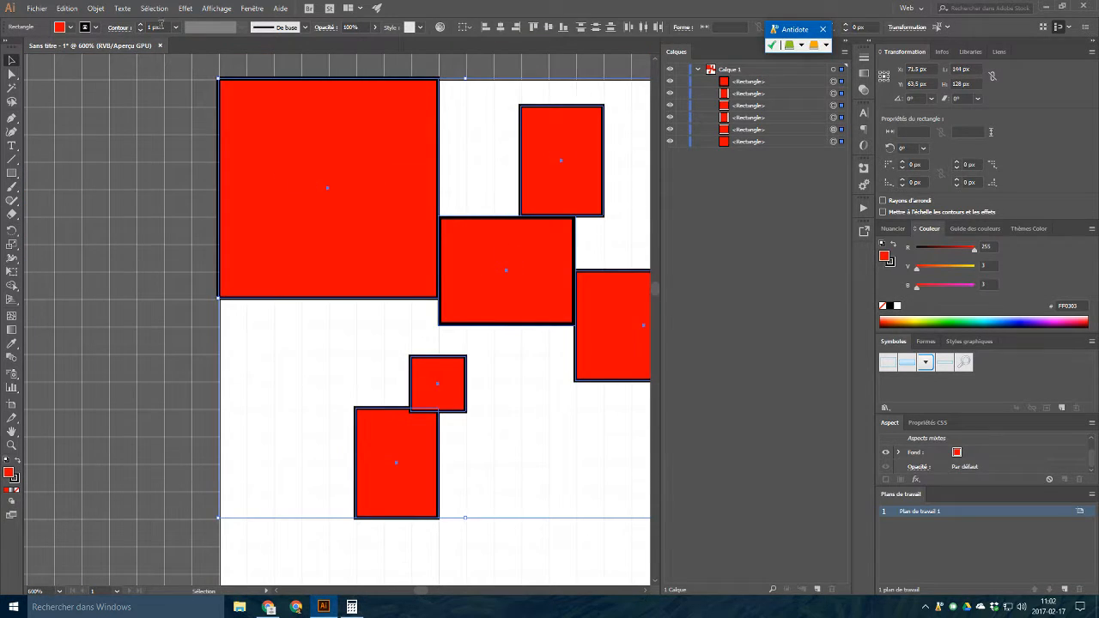
pyautogui.click(118, 28)
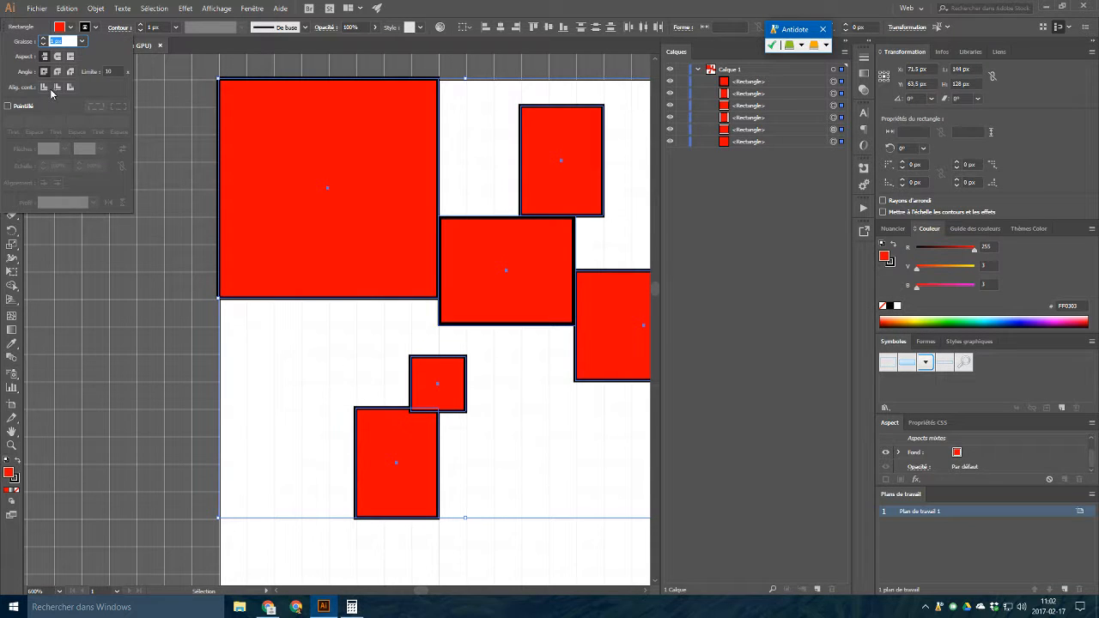
pyautogui.click(57, 86)
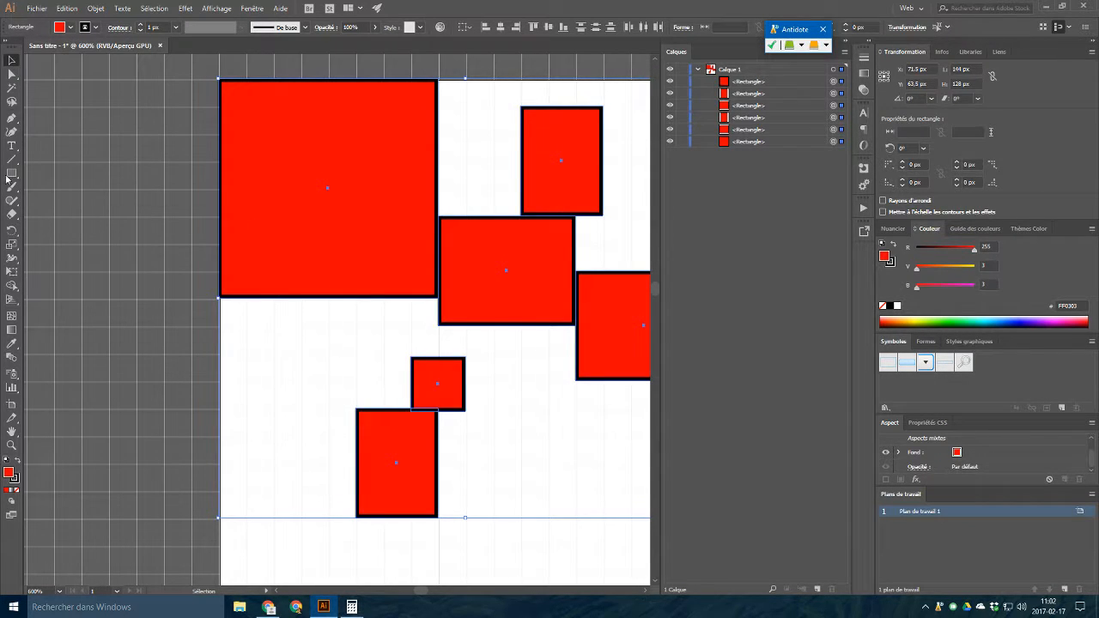
# - Draw an 8 × 8 px square against the 64 px square's lower edge and align its stroke to the inside
pyautogui.click(12, 172)
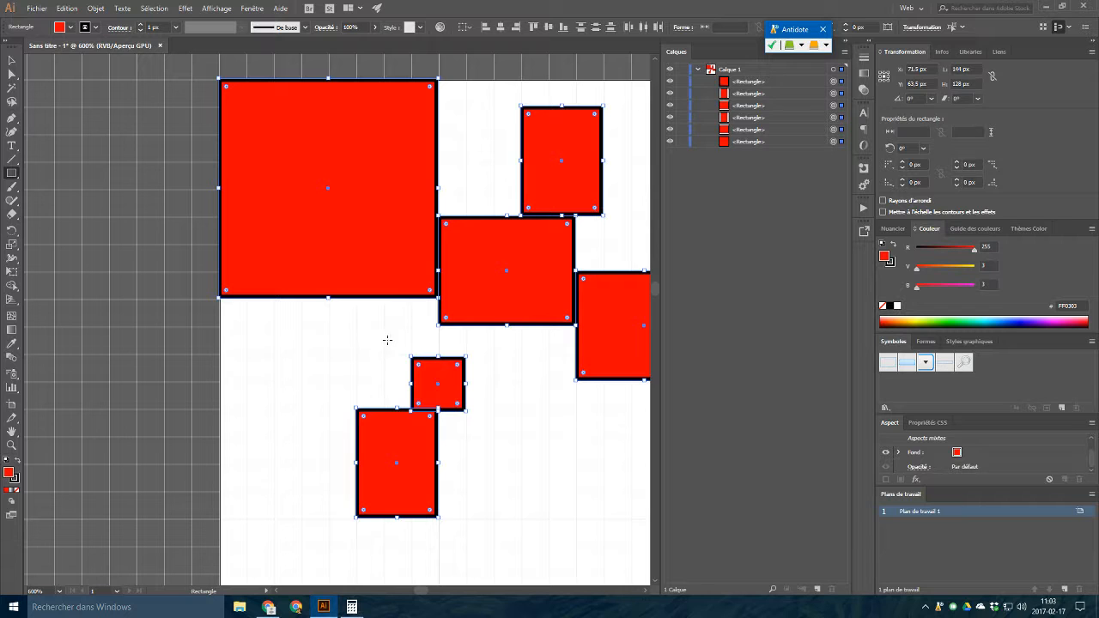
pyautogui.scroll(3, 422, 352)
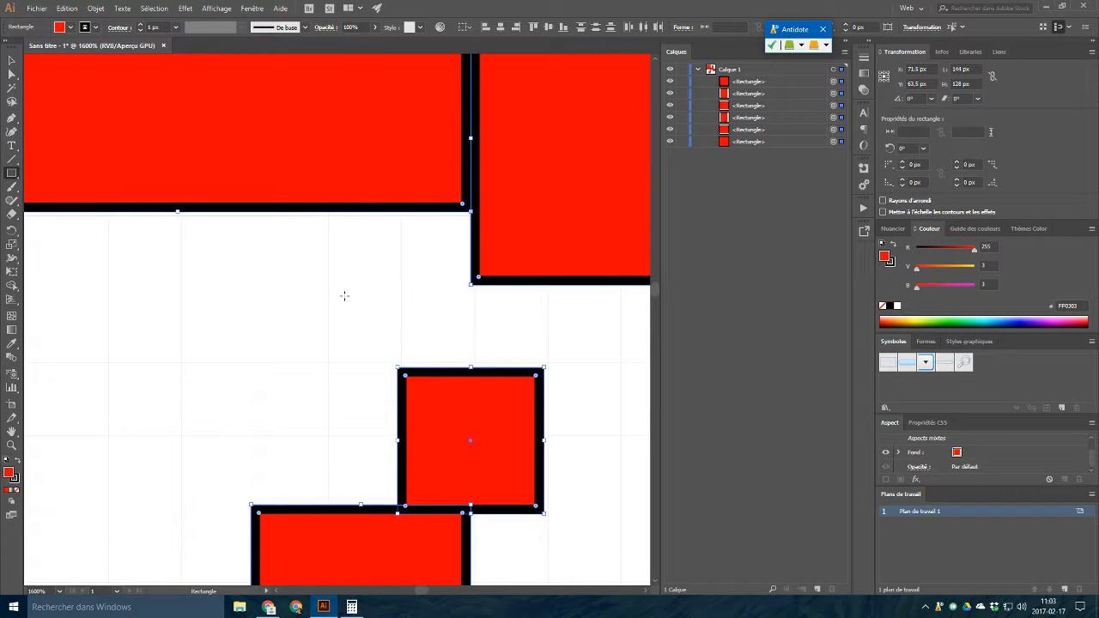
pyautogui.moveTo(323, 286); pyautogui.dragTo(399, 211)
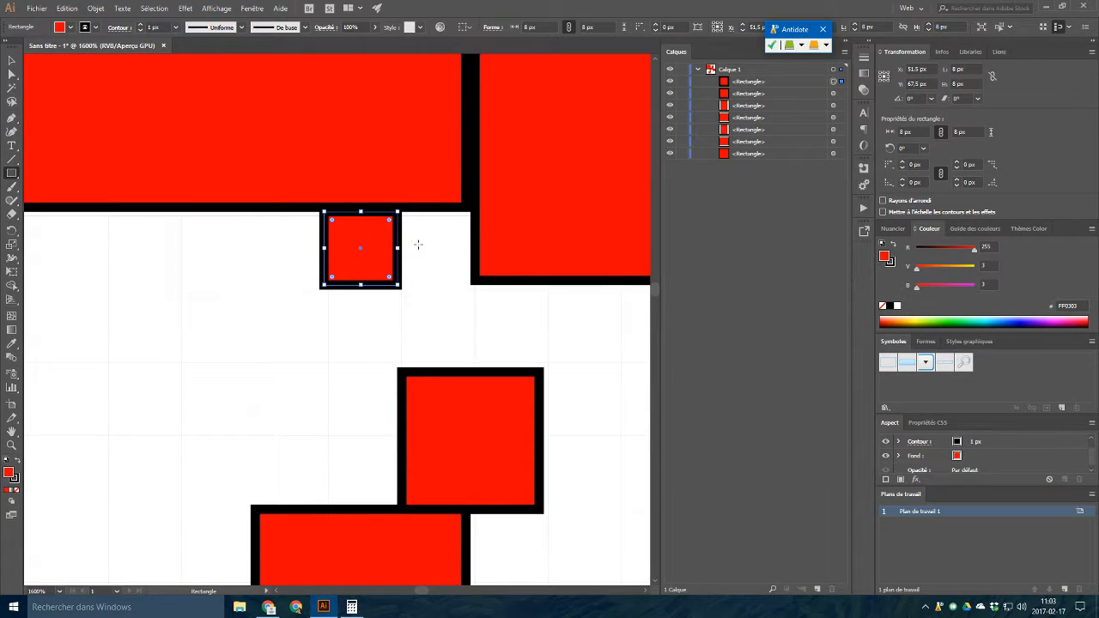
pyautogui.click(118, 27)
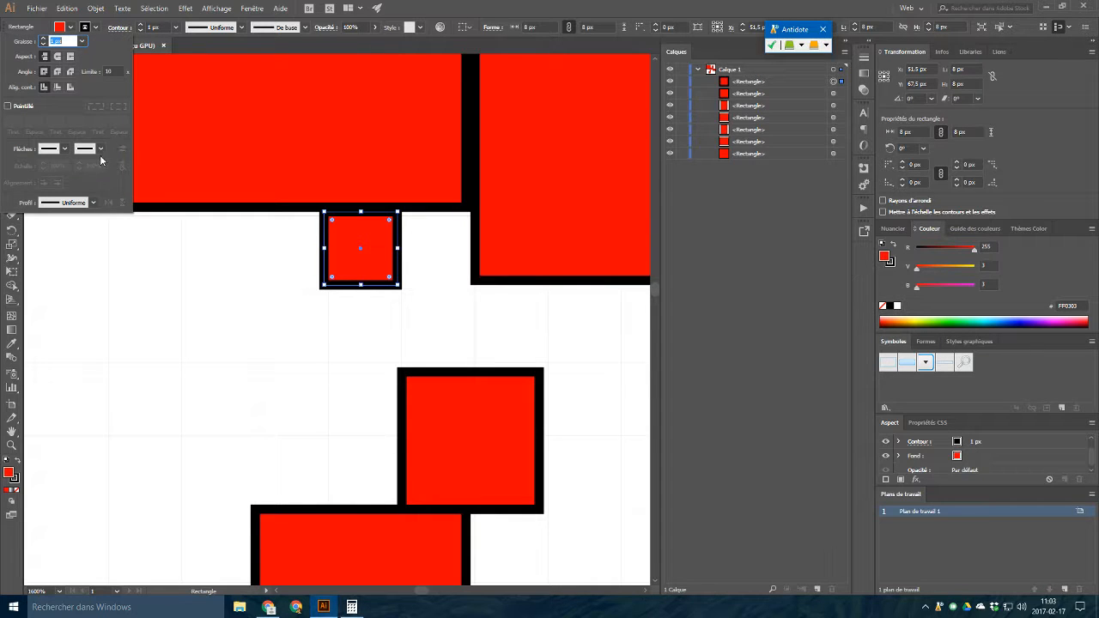
pyautogui.click(58, 87)
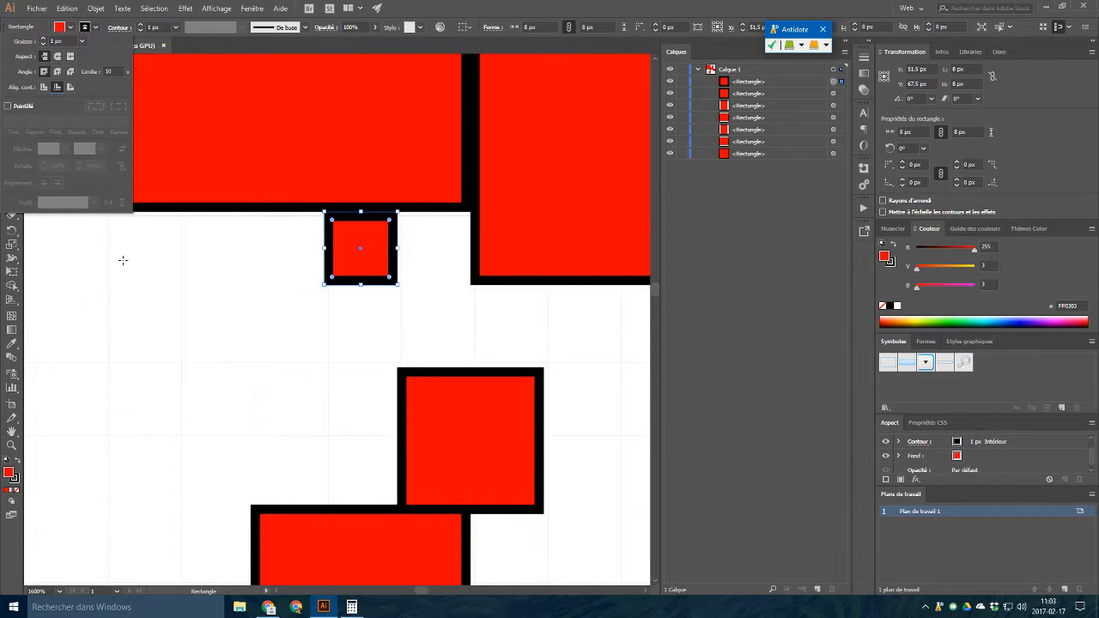
pyautogui.click(161, 283)
# - With nothing selected, set inside stroke alignment as the setting for new shapes
pyautogui.press('v')
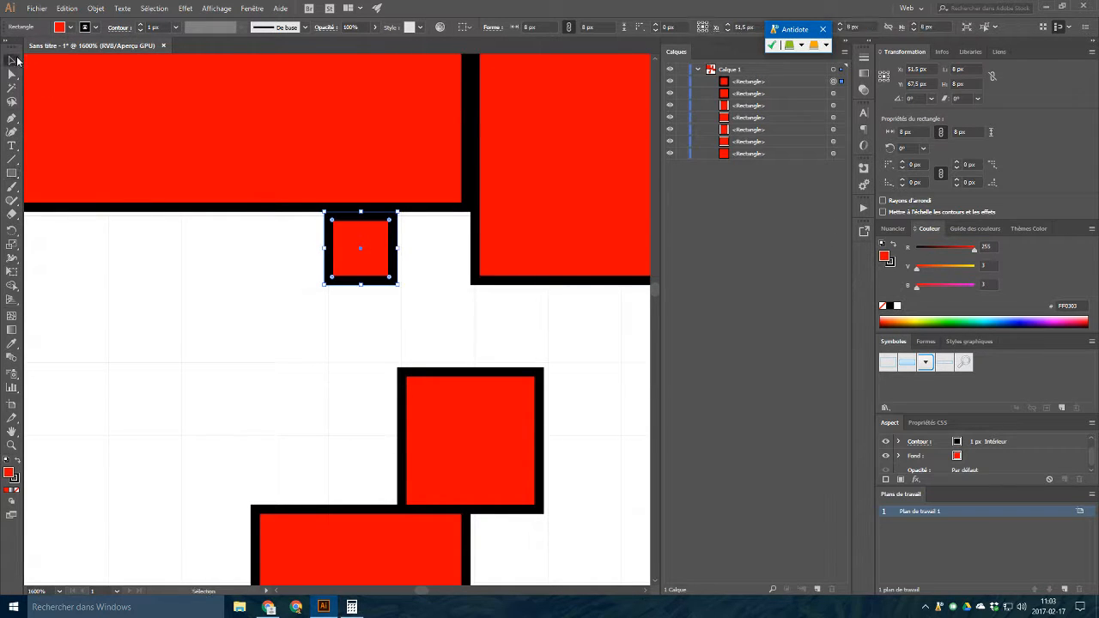
pyautogui.click(210, 307)
pyautogui.click(120, 28)
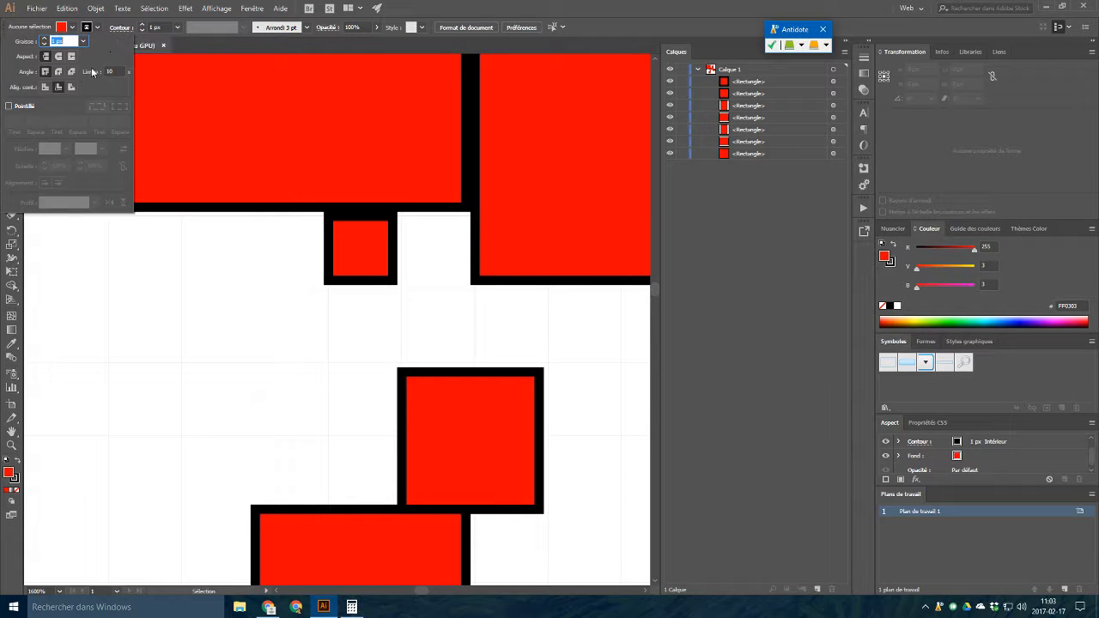
pyautogui.click(79, 277)
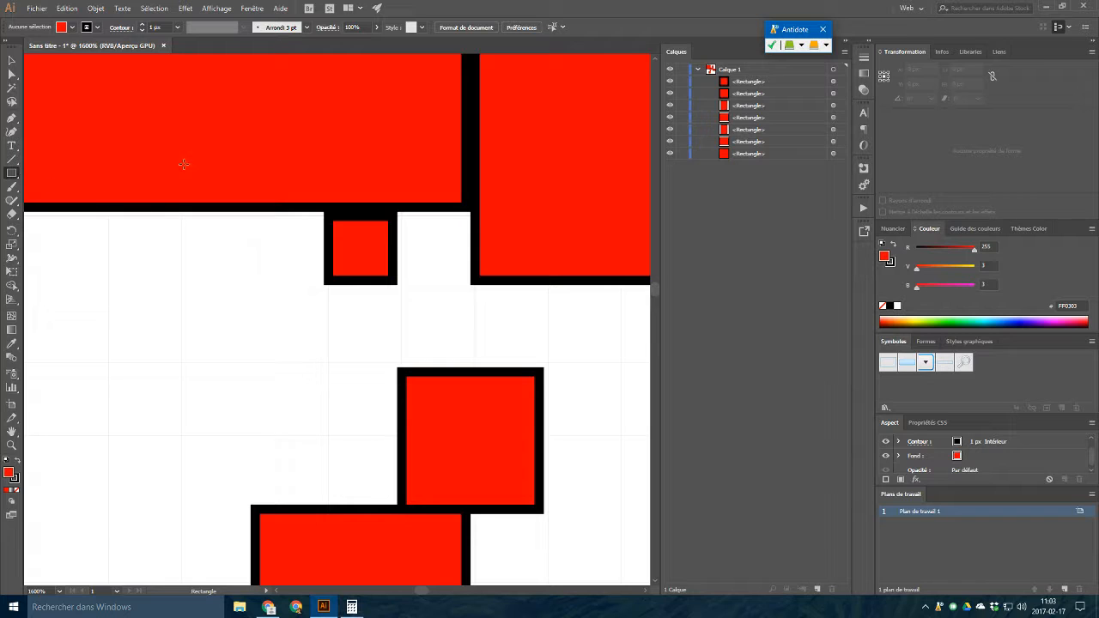
pyautogui.click(118, 27)
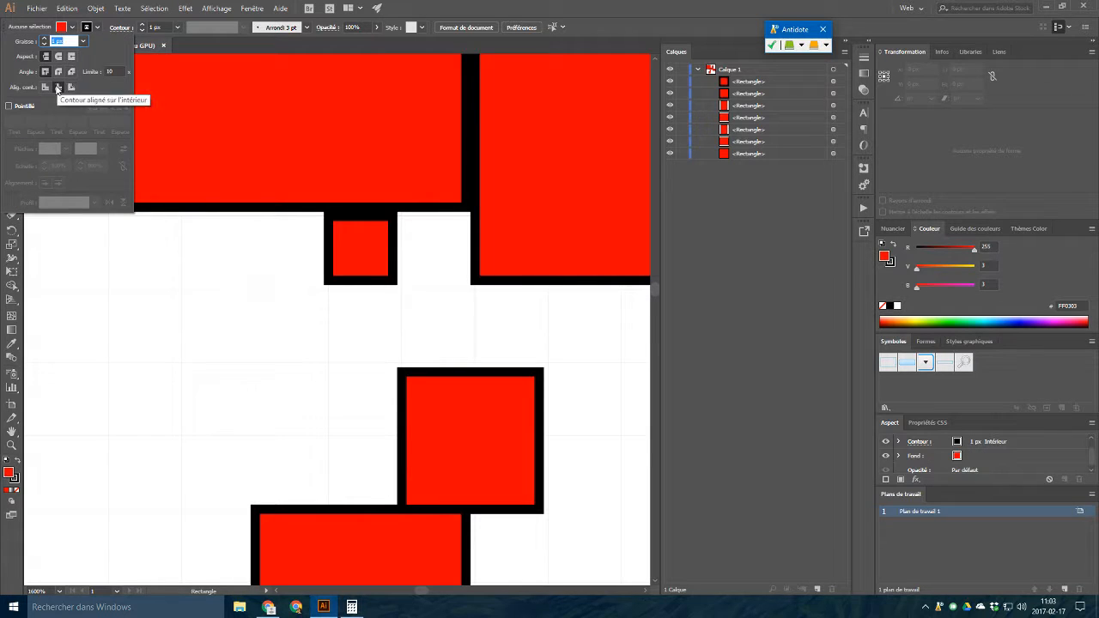
pyautogui.click(59, 86)
pyautogui.click(269, 225)
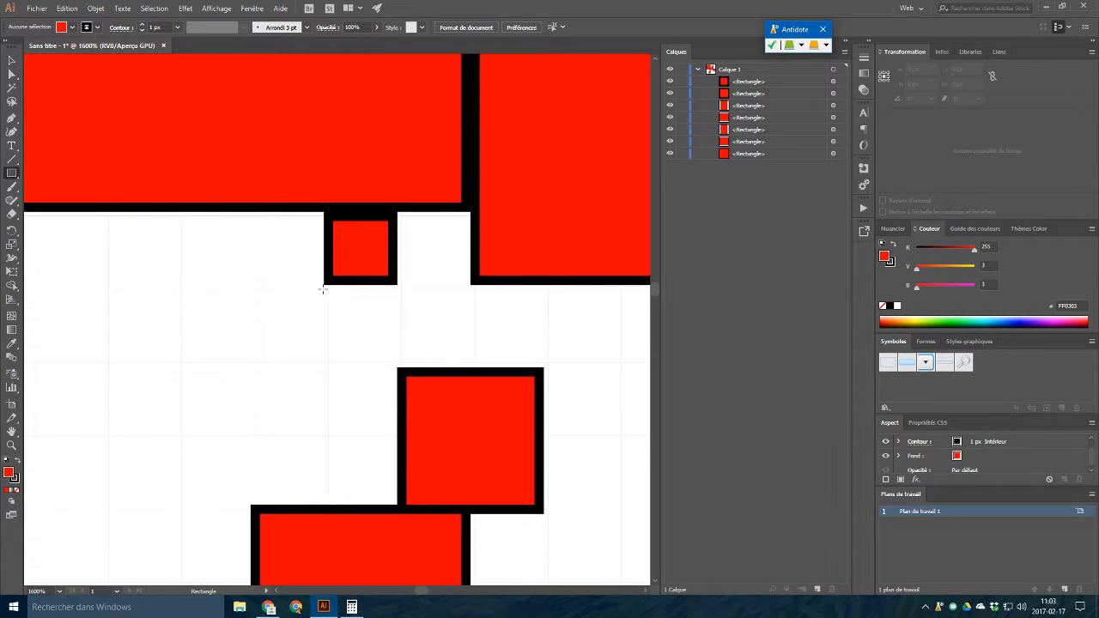
# - Draw a grid-snapped 8 × 8 px square at X 44 px, Y 68 px, and nudge it one grid step left and back
pyautogui.moveTo(322, 289); pyautogui.dragTo(250, 205)
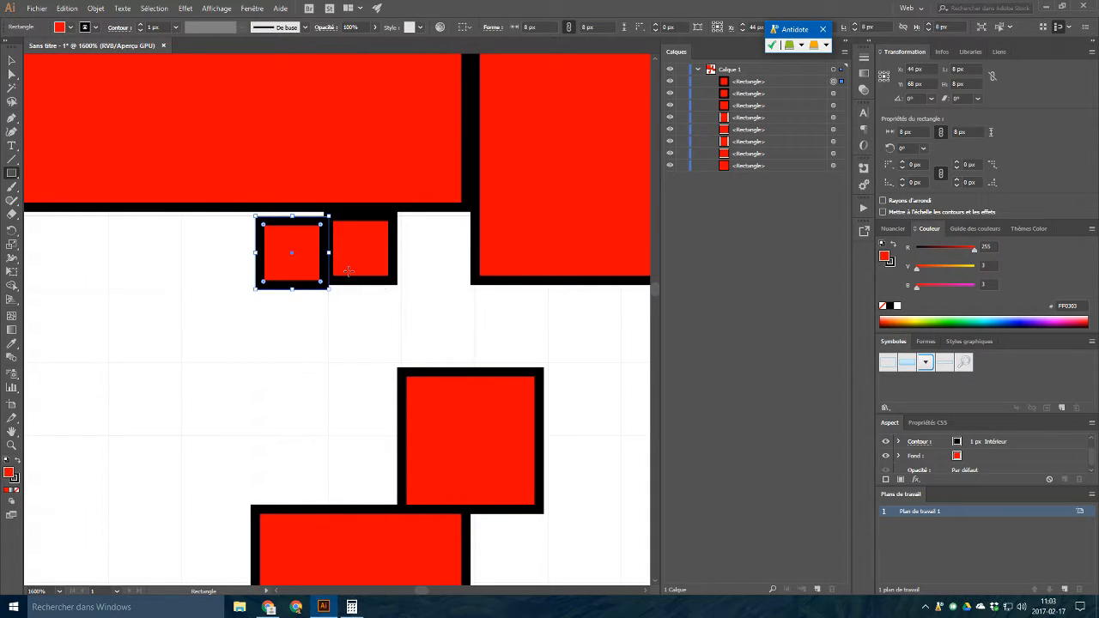
pyautogui.press('Left')
pyautogui.press('Right')
# - Test moving the older, off-grid 8 px square by nudging it down and back and shifting it freely, and delete it
pyautogui.click(12, 61)
pyautogui.click(393, 274)
pyautogui.press('Down')
pyautogui.press('Up')
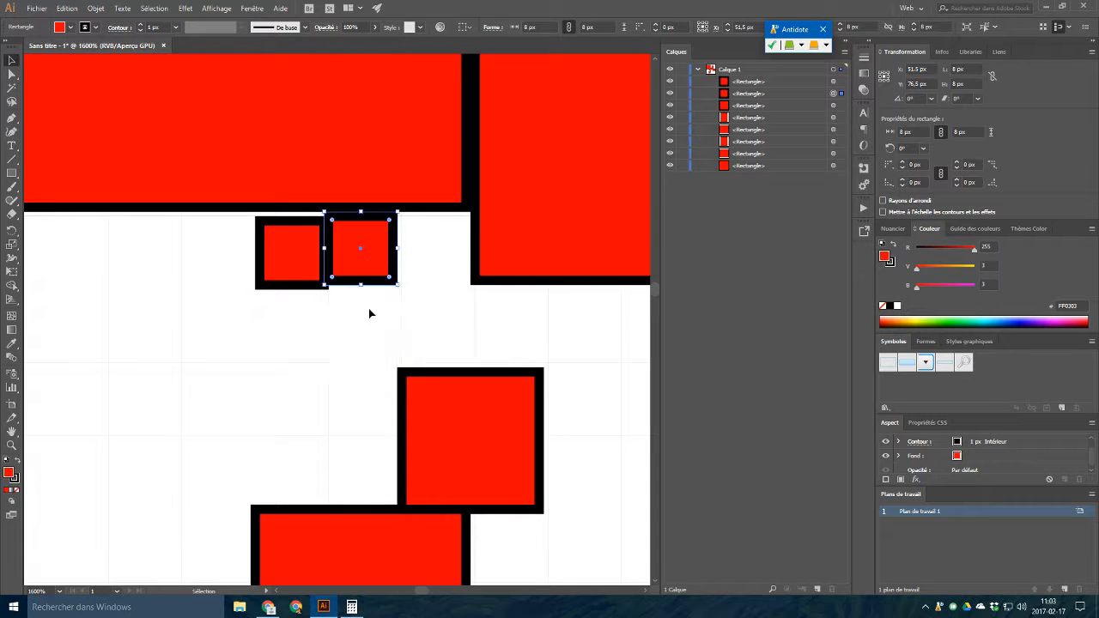
pyautogui.moveTo(378, 243)
pyautogui.mouseDown()
pyautogui.moveTo(382, 256)
pyautogui.moveTo(368, 251)
pyautogui.moveTo(378, 254)
pyautogui.mouseUp()
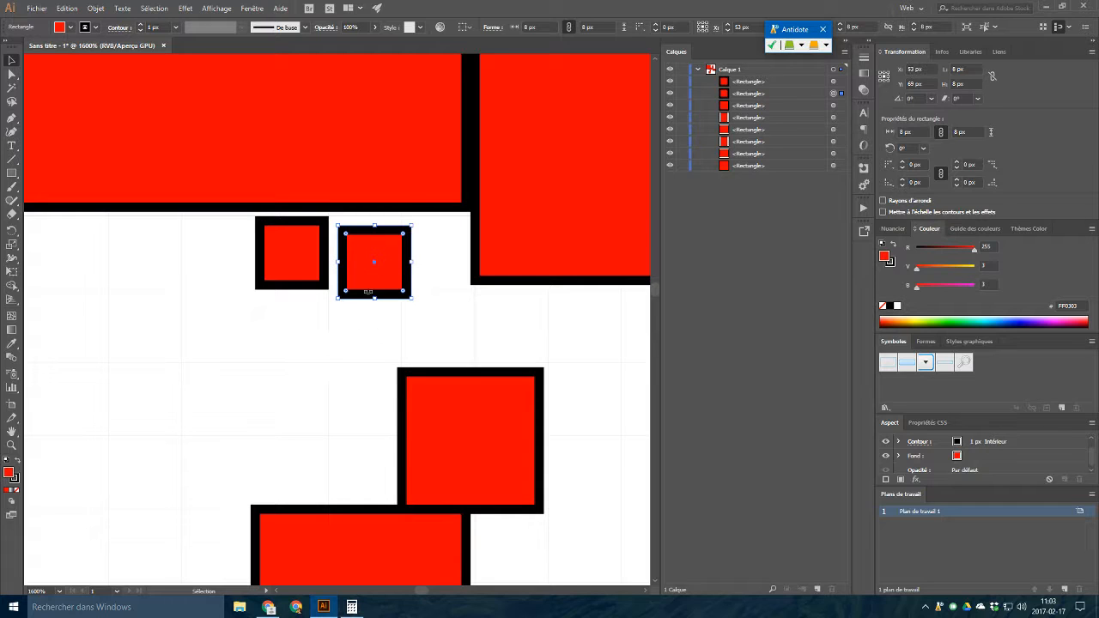
pyautogui.press('Delete')
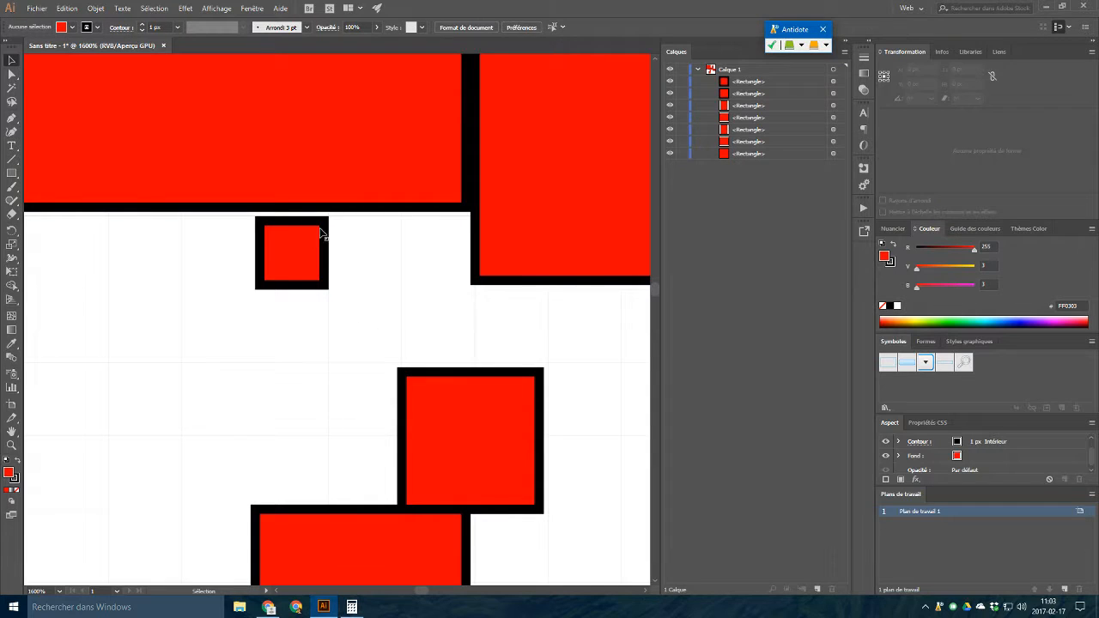
# - Delete the 64 px square, the adjoining 40 × 32 px rectangle, the 16 px square and the lower 24 × 32 px rectangle
pyautogui.click(395, 134)
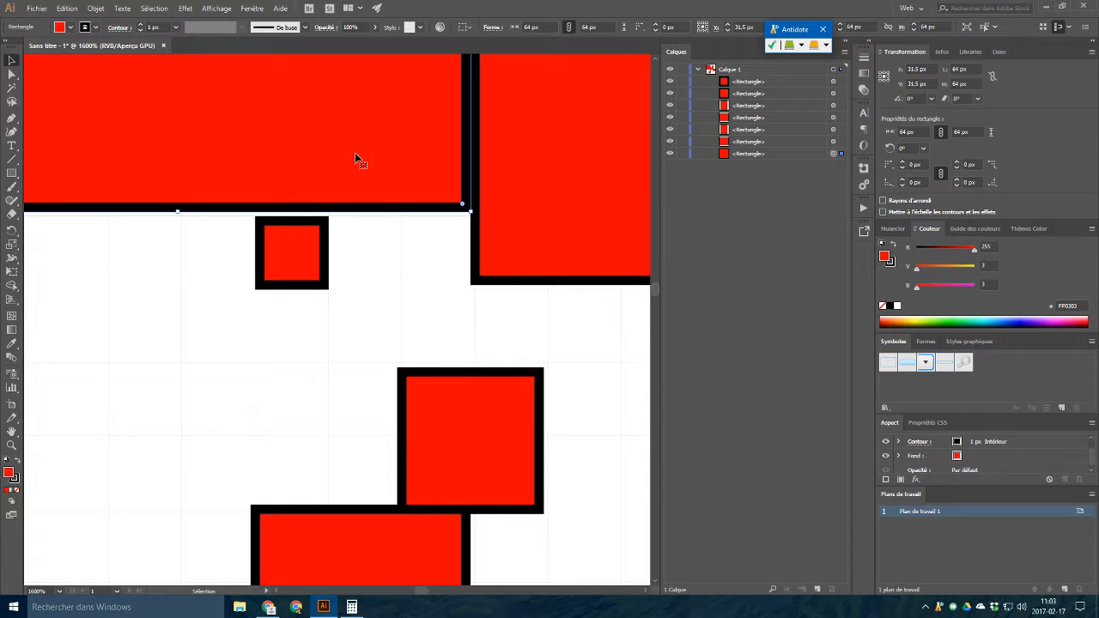
pyautogui.moveTo(323, 137)
pyautogui.mouseDown()
pyautogui.moveTo(343, 161)
pyautogui.moveTo(317, 148)
pyautogui.mouseUp()
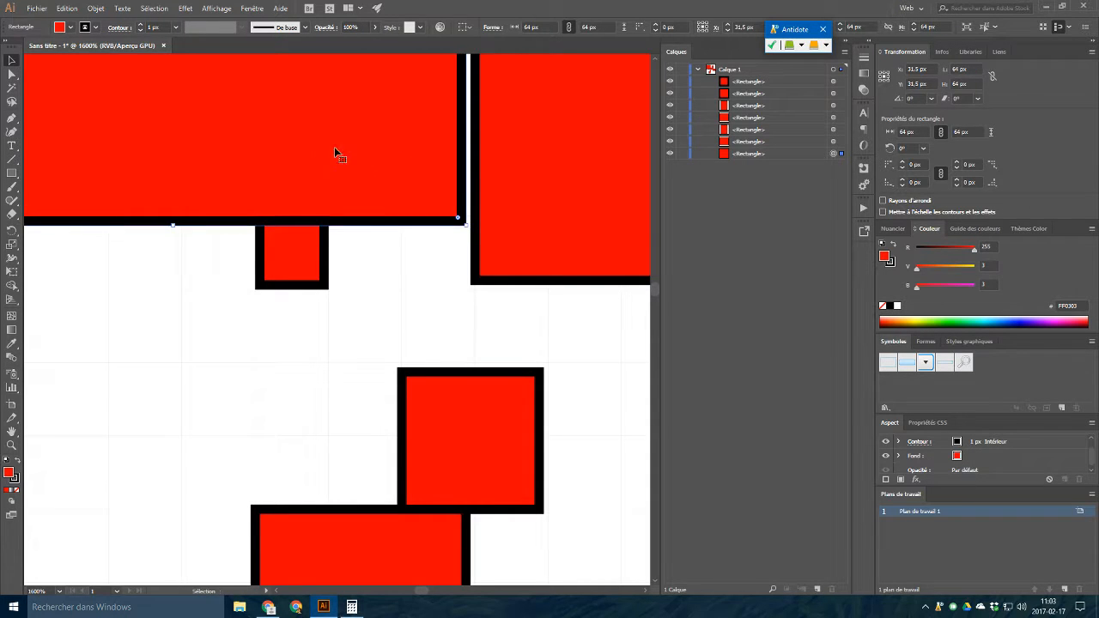
pyautogui.press('Delete')
pyautogui.click(512, 221)
pyautogui.press('Delete')
pyautogui.click(459, 417)
pyautogui.press('Delete')
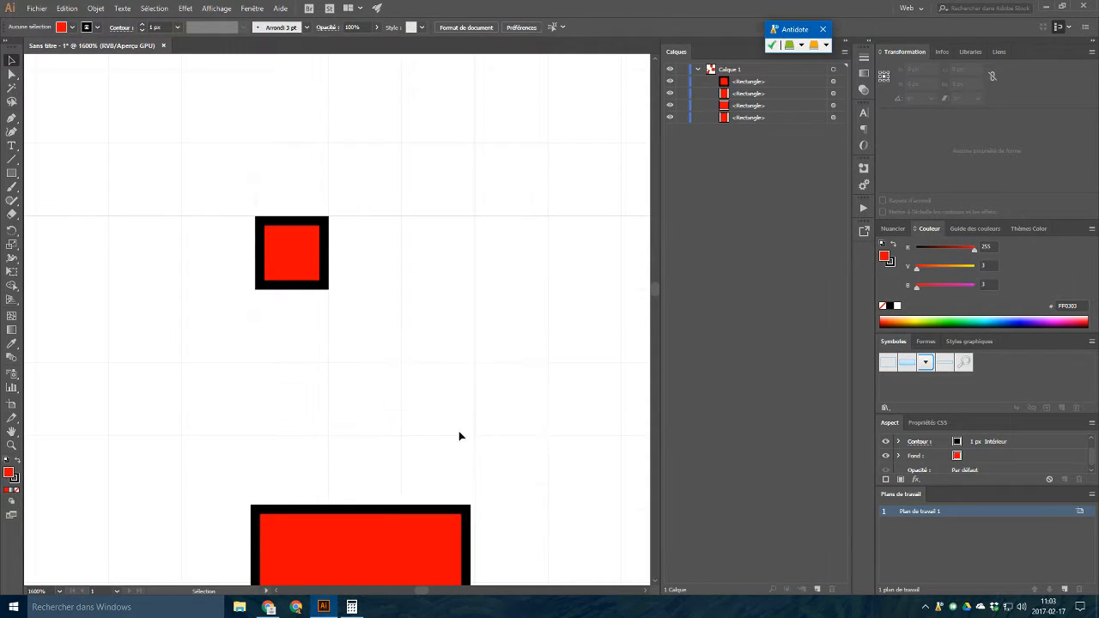
pyautogui.click(423, 529)
pyautogui.press('Delete')
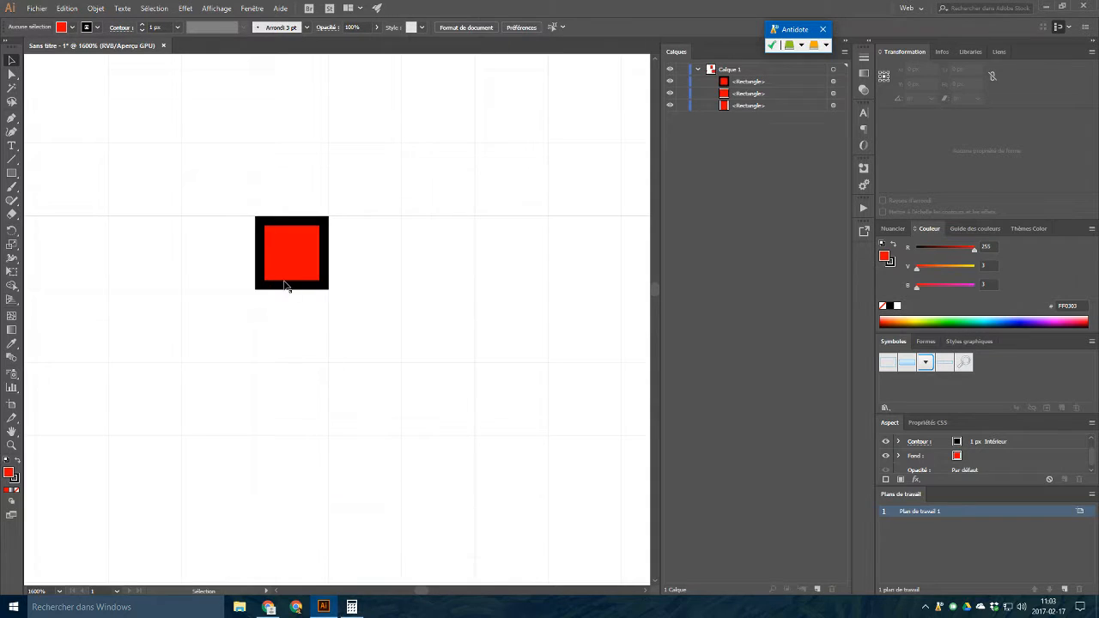
# - Draw a 16 × 16 px square adjoining the 8 px square's right edge and a 16 × 8 px rectangle directly beneath the 8 px square
pyautogui.click(12, 174)
pyautogui.moveTo(332, 216); pyautogui.dragTo(475, 362)
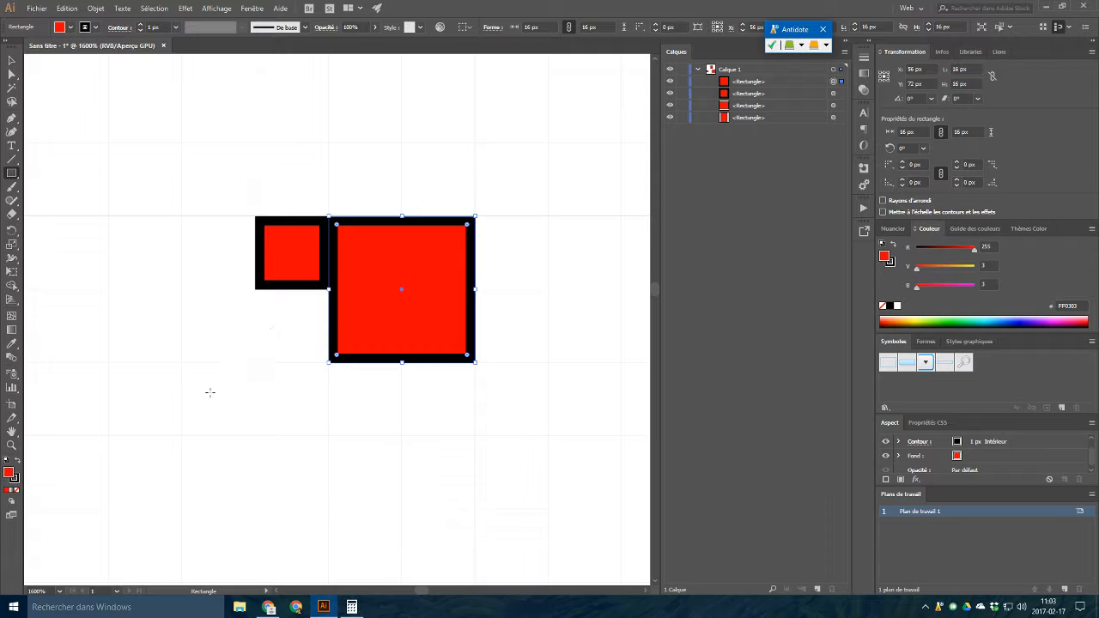
pyautogui.moveTo(182, 363); pyautogui.dragTo(328, 289)
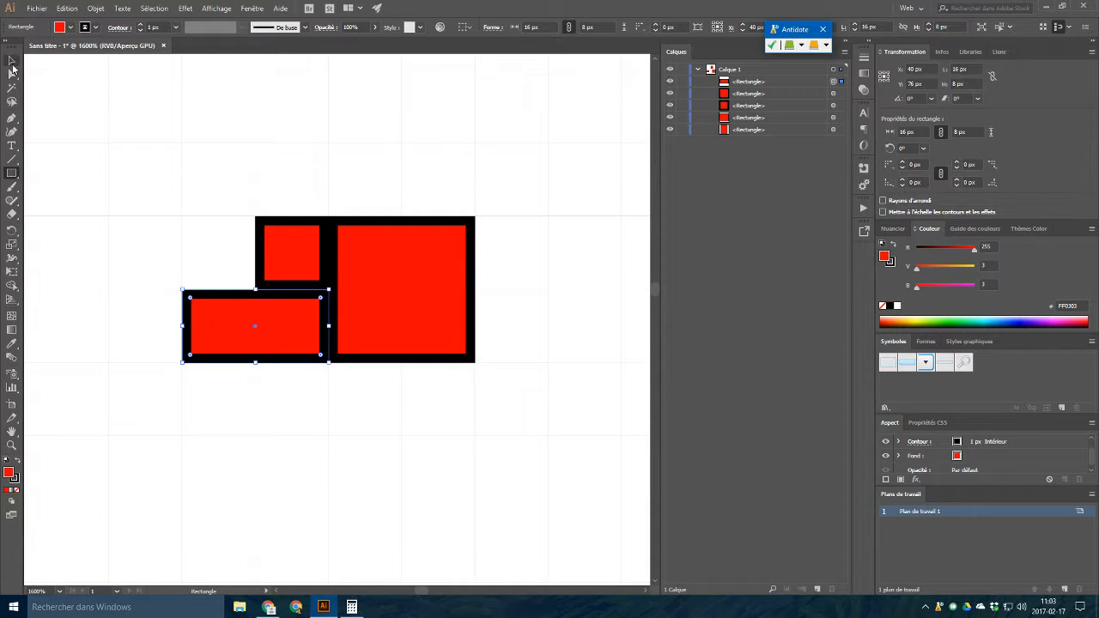
# - Toggle the 16 × 8 px rectangle's fill off and on, swap its fill and stroke colours, and remove the fill to keep only the red stroke
pyautogui.click(12, 62)
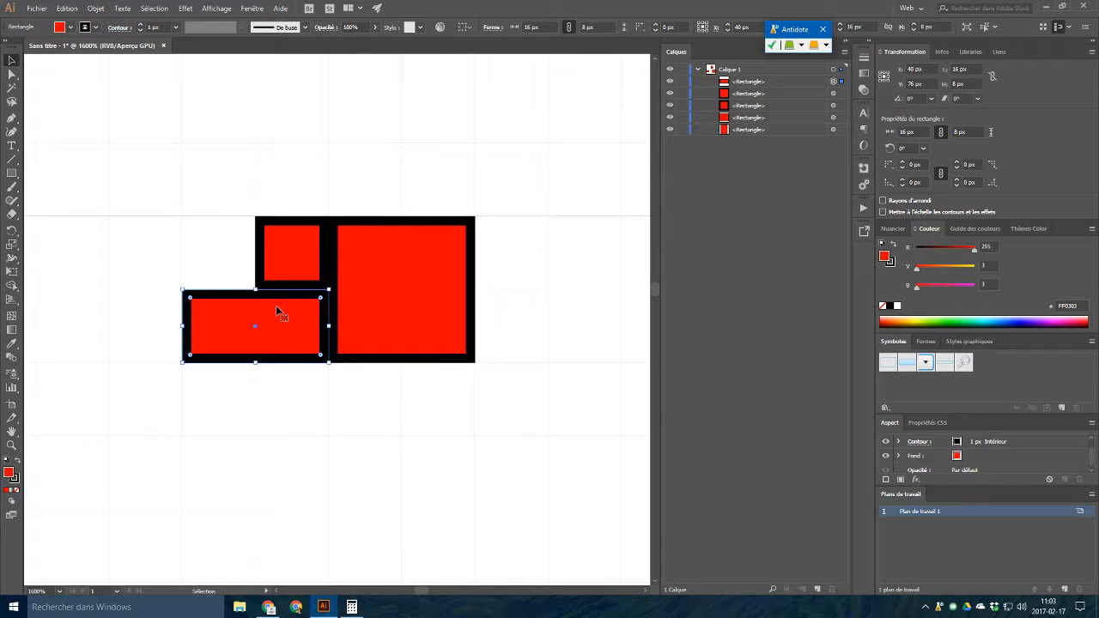
pyautogui.click(16, 490)
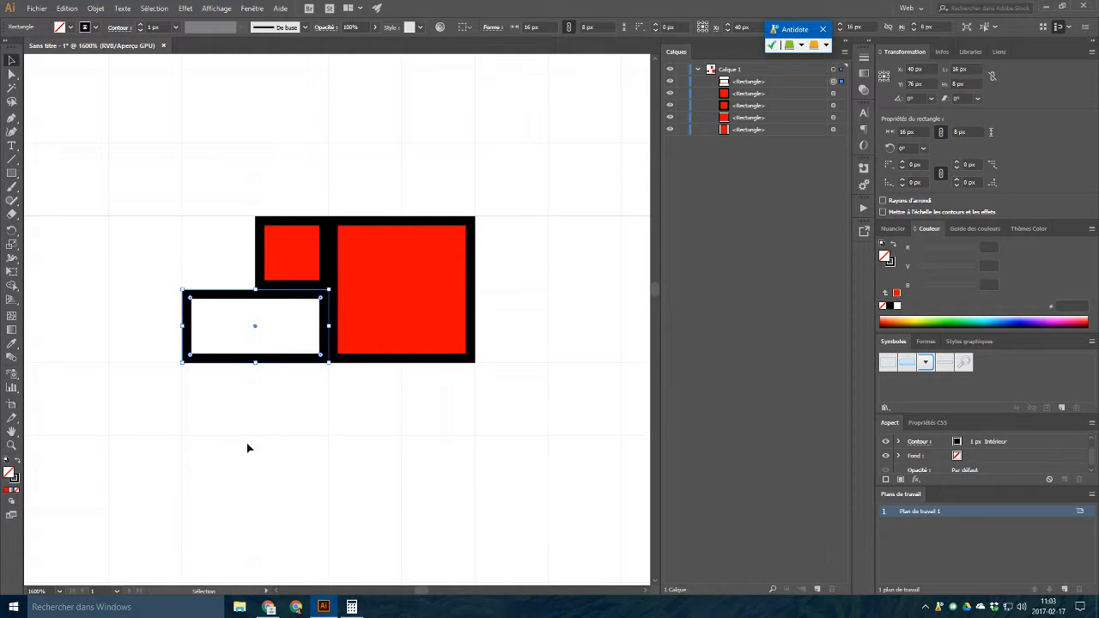
pyautogui.click(7, 490)
pyautogui.click(18, 462)
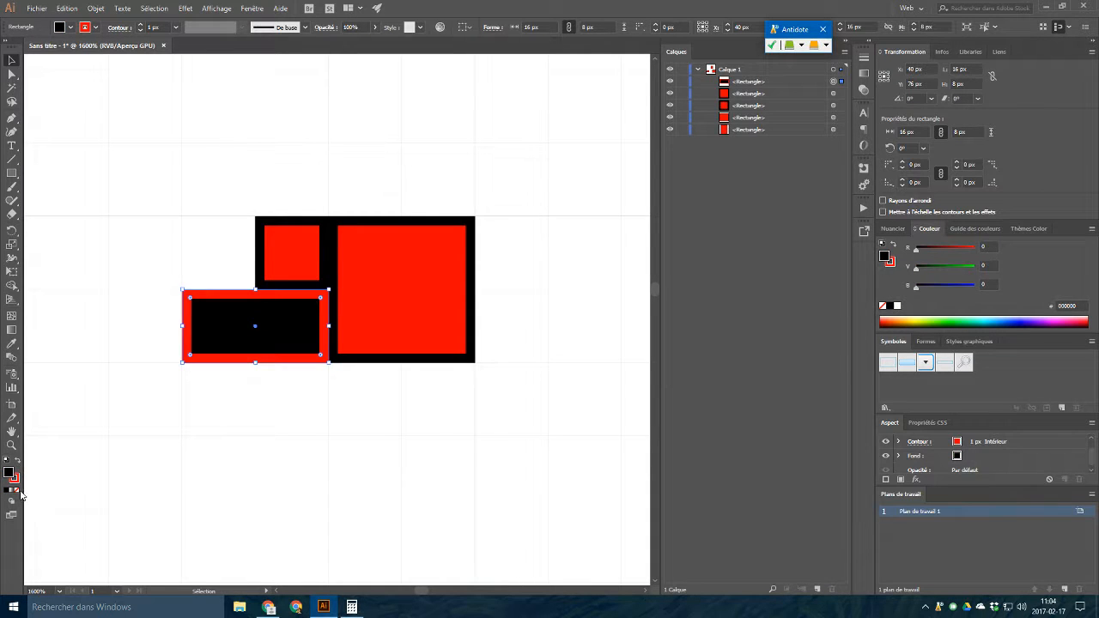
pyautogui.click(19, 491)
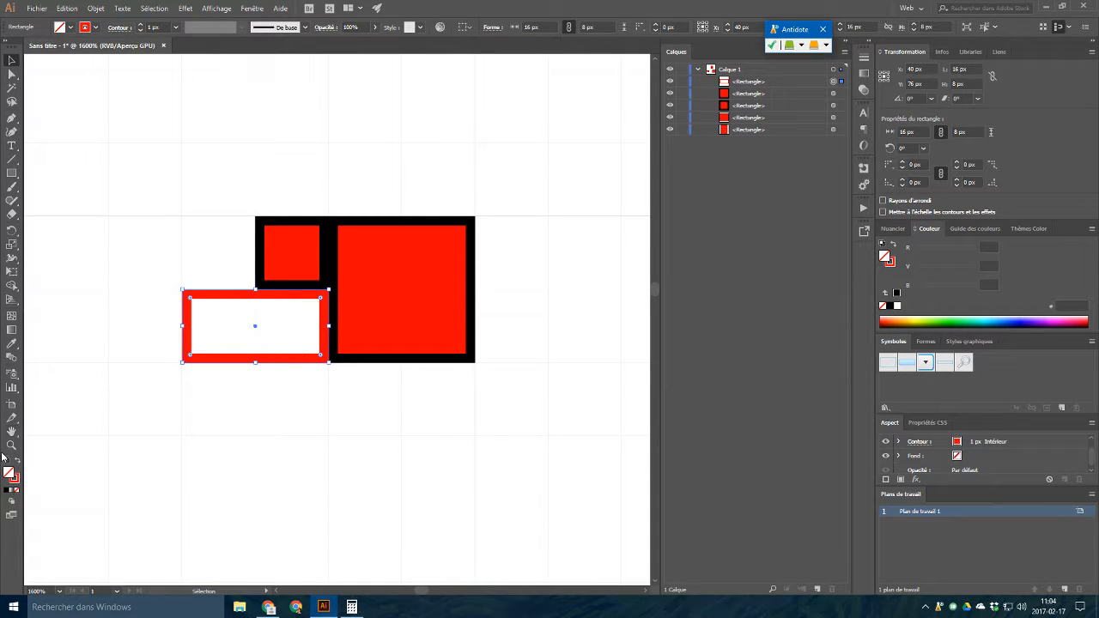
# - Swap the 16 × 8 px rectangle's fill and stroke so it has a red fill and no stroke, and deselect it
pyautogui.click(19, 462)
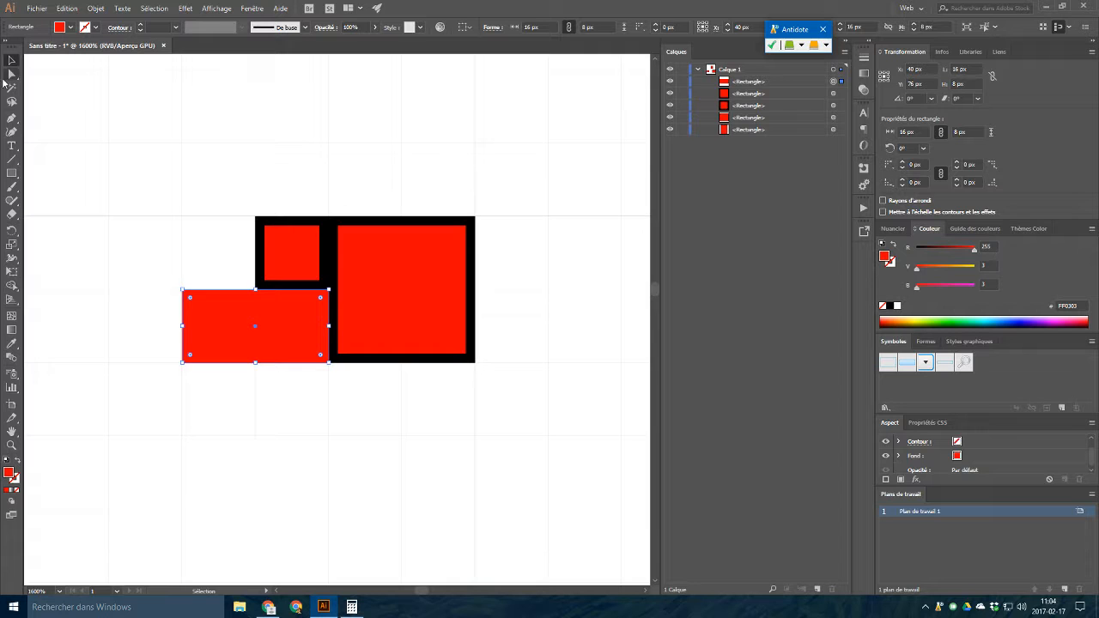
pyautogui.click(354, 187)
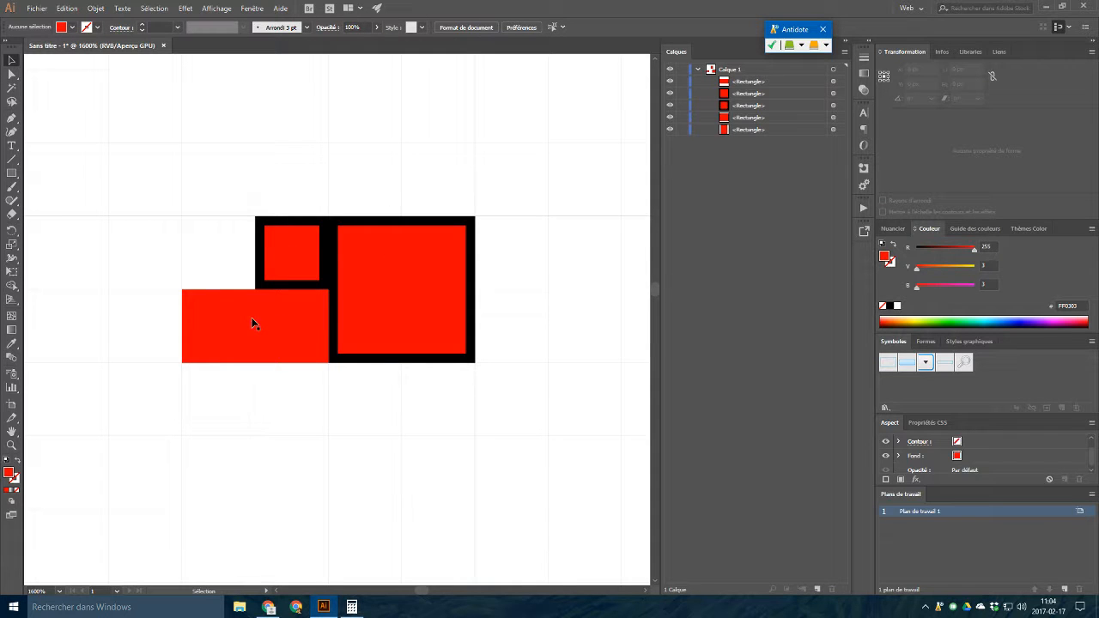
# - Turn off snapping to the grid and hide the grid on the whole canvas
pyautogui.scroll(-3, 449, 375)
pyautogui.moveTo(507, 393); pyautogui.dragTo(371, 361)
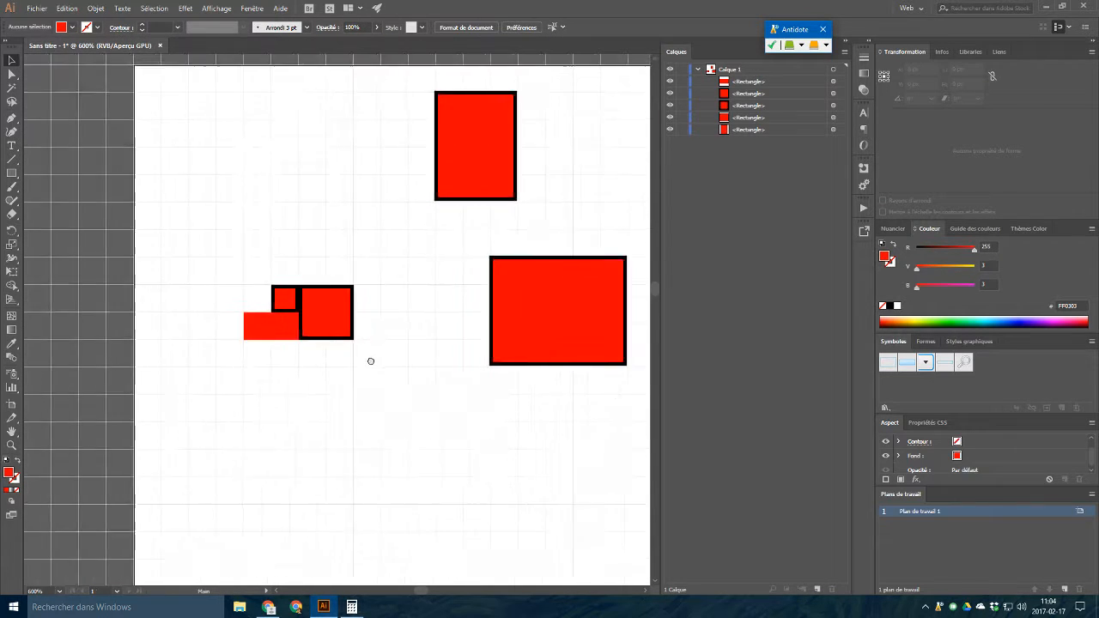
pyautogui.scroll(-6, 336, 358)
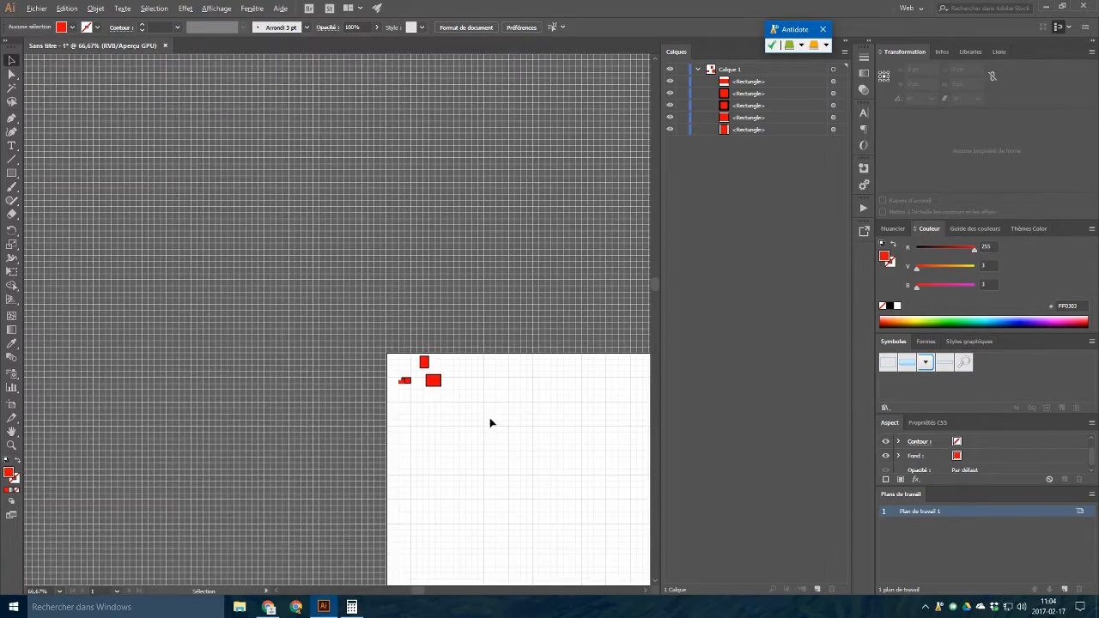
pyautogui.moveTo(484, 427); pyautogui.dragTo(123, 314)
pyautogui.scroll(-2, 206, 322)
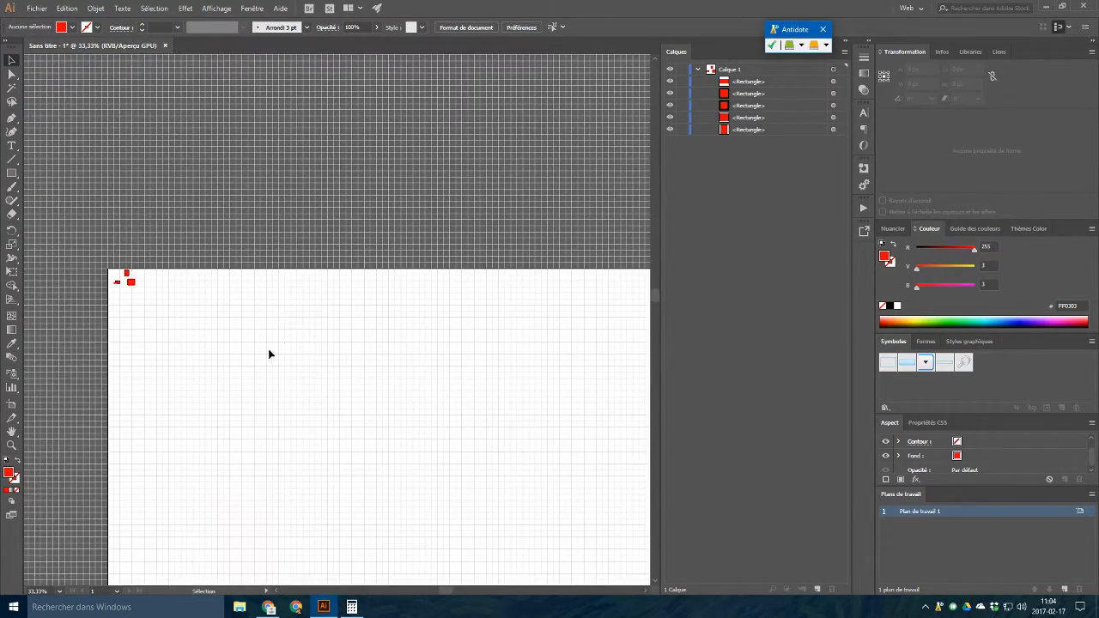
pyautogui.moveTo(387, 393); pyautogui.dragTo(356, 358)
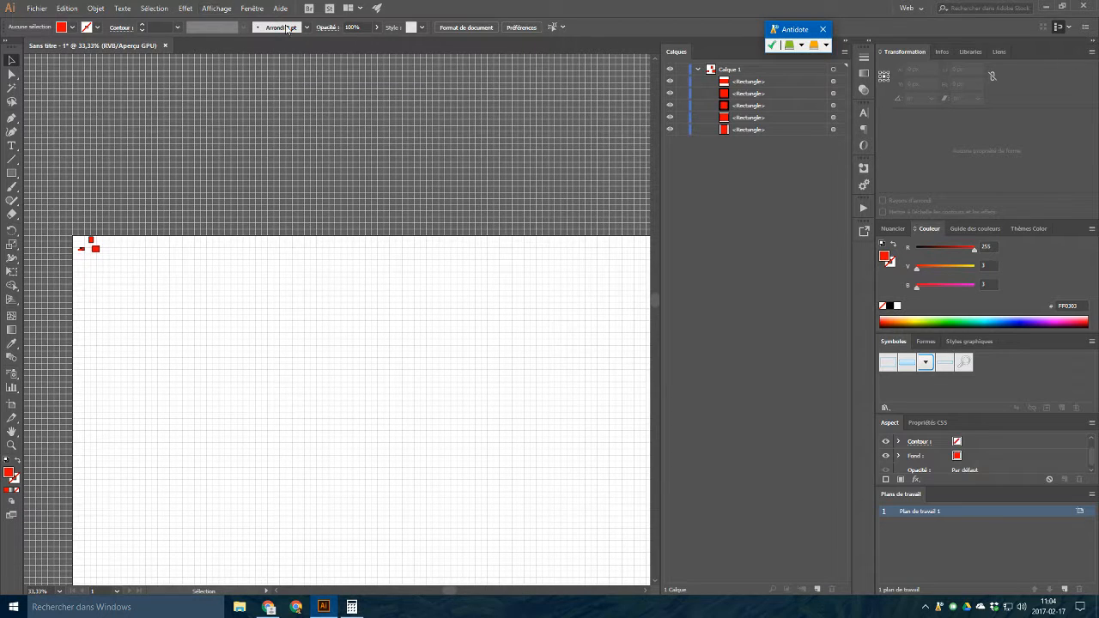
pyautogui.click(217, 8)
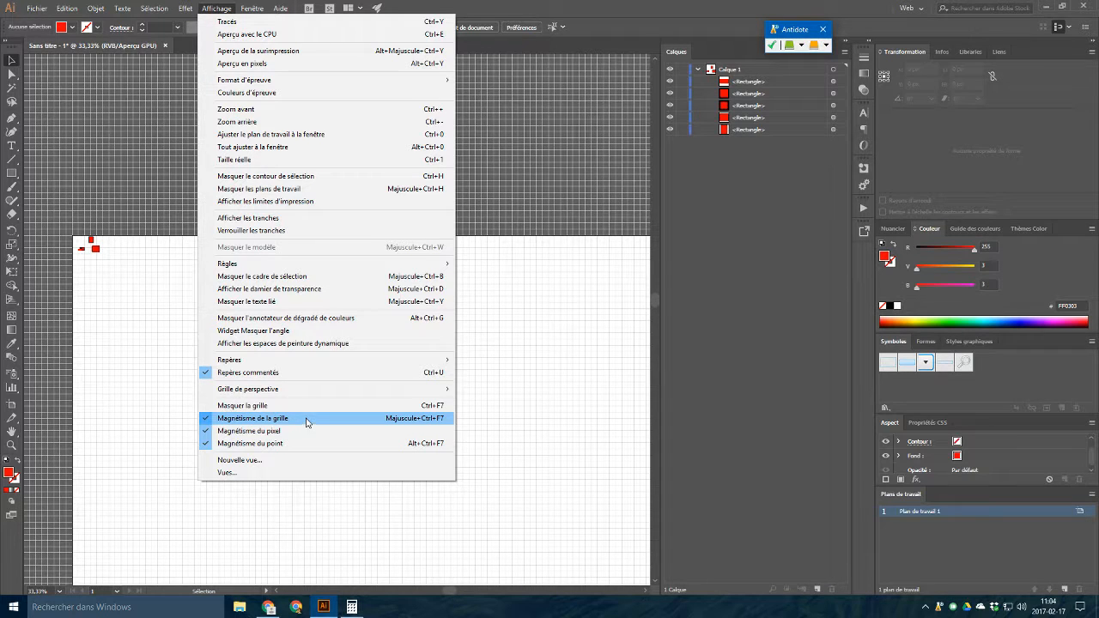
pyautogui.click(257, 418)
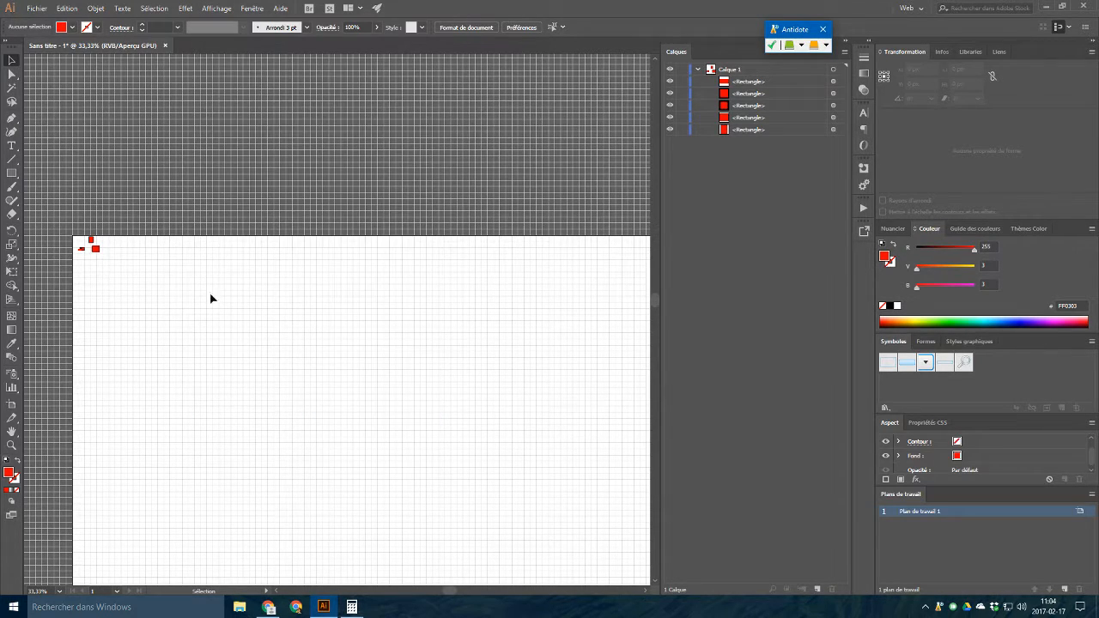
pyautogui.click(253, 9)
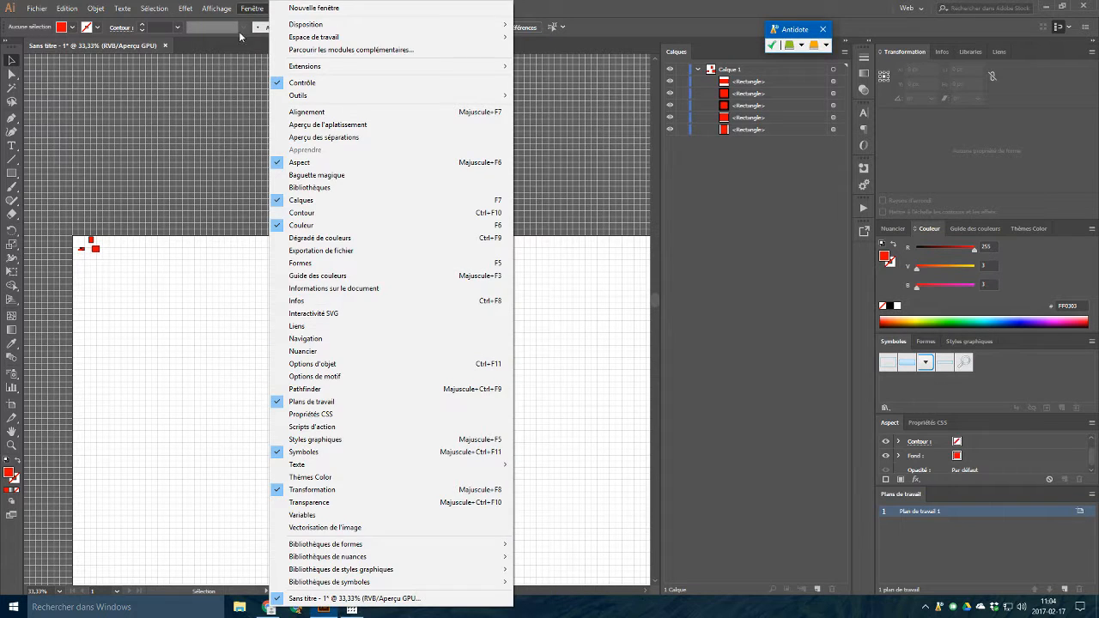
pyautogui.moveTo(217, 8)
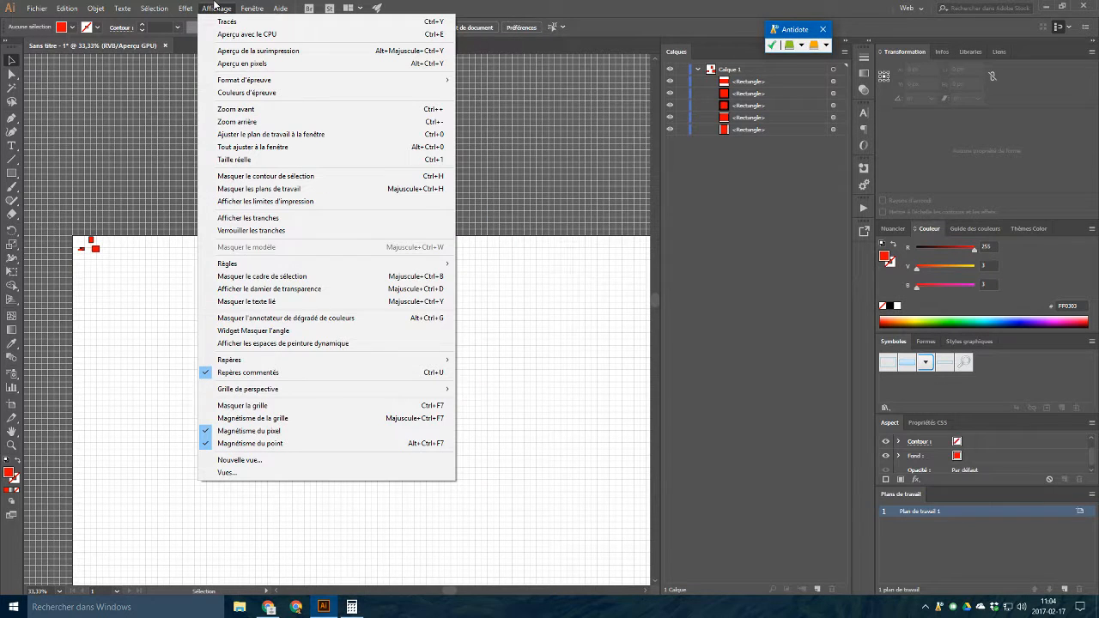
pyautogui.click(313, 409)
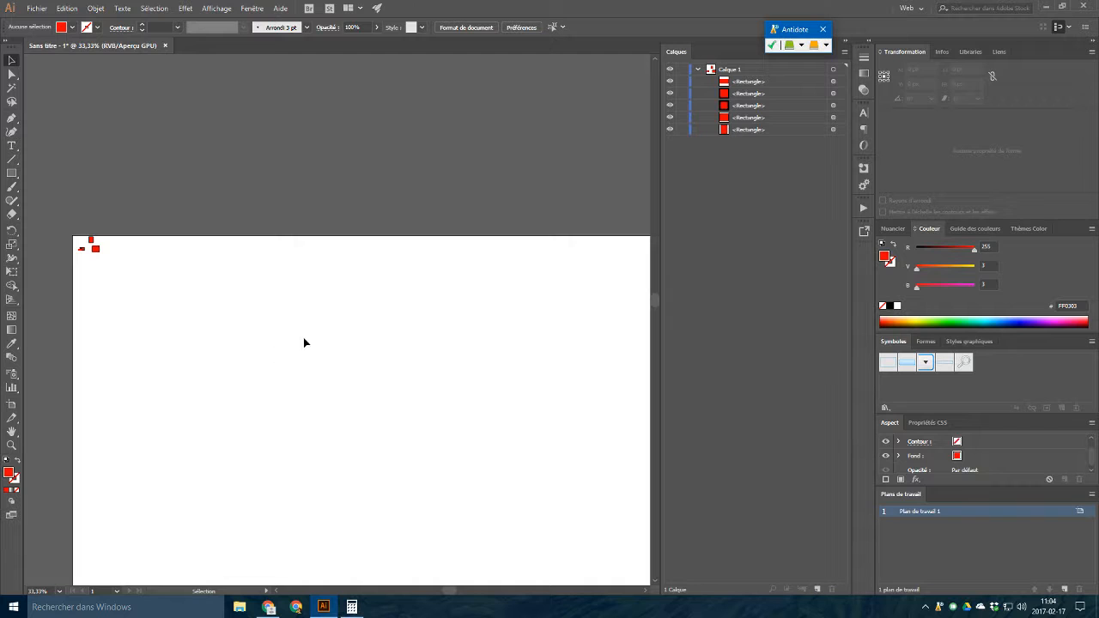
pyautogui.click(251, 8)
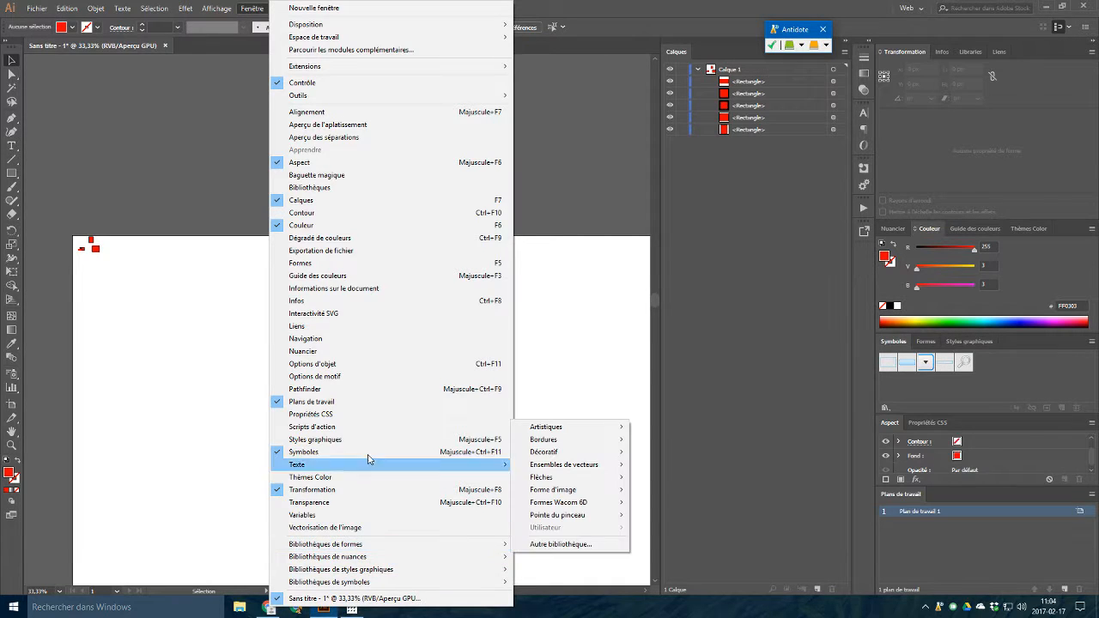
pyautogui.click(628, 342)
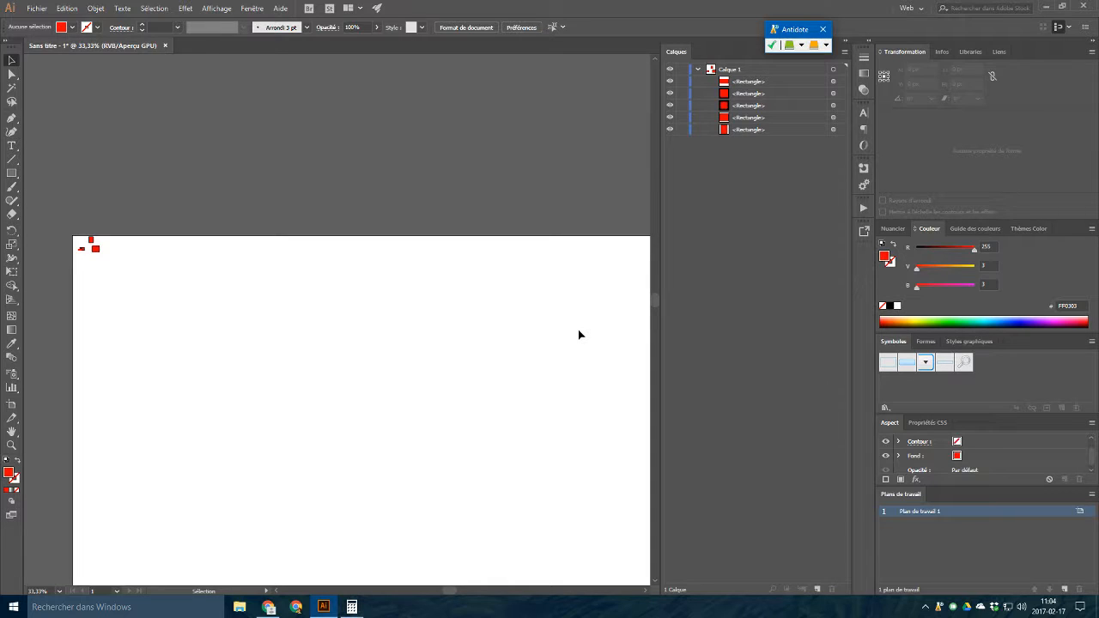